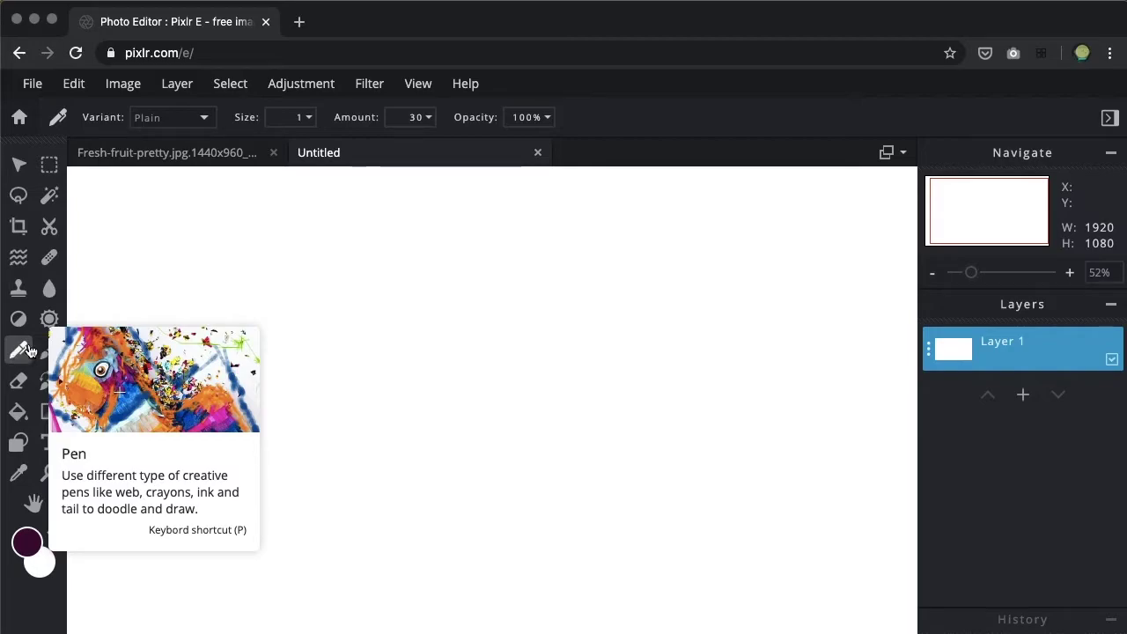
- Scribble on the blank canvas with the Plain pen variant, and draw scribbles and loops beside it with the Sketchy variant
mouse_move(216, 276)
mouse_down()
mouse_move(372, 277)
mouse_move(333, 313)
mouse_move(385, 268)
mouse_move(339, 351)
mouse_move(389, 307)
mouse_move(382, 313)
mouse_move(426, 312)
mouse_move(385, 354)
mouse_move(465, 322)
mouse_move(386, 409)
mouse_up()
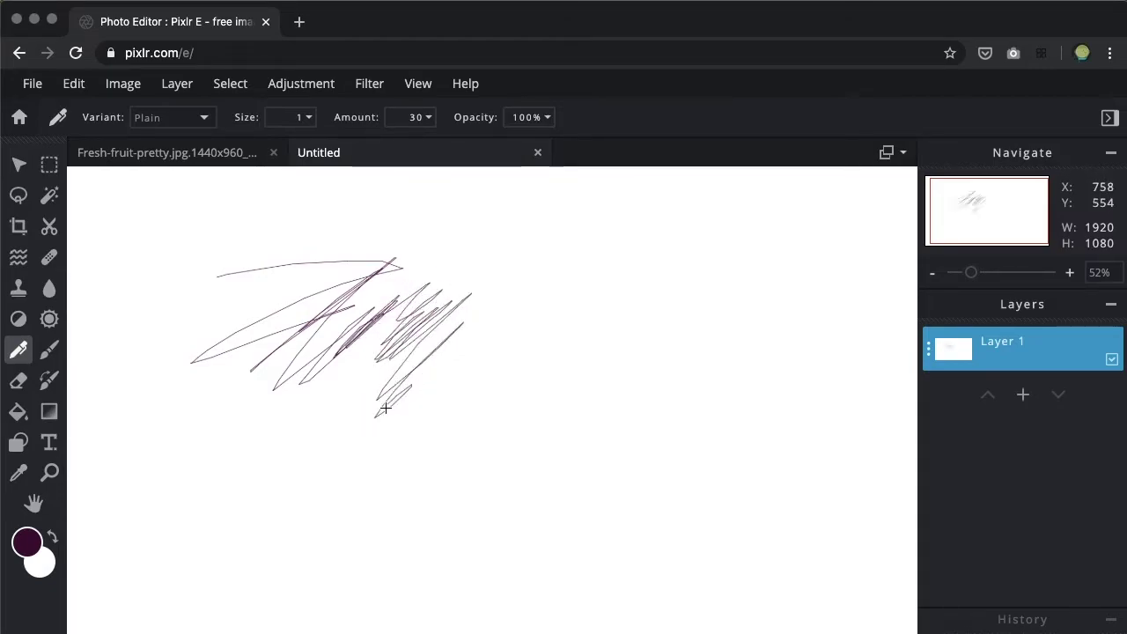
click(193, 127)
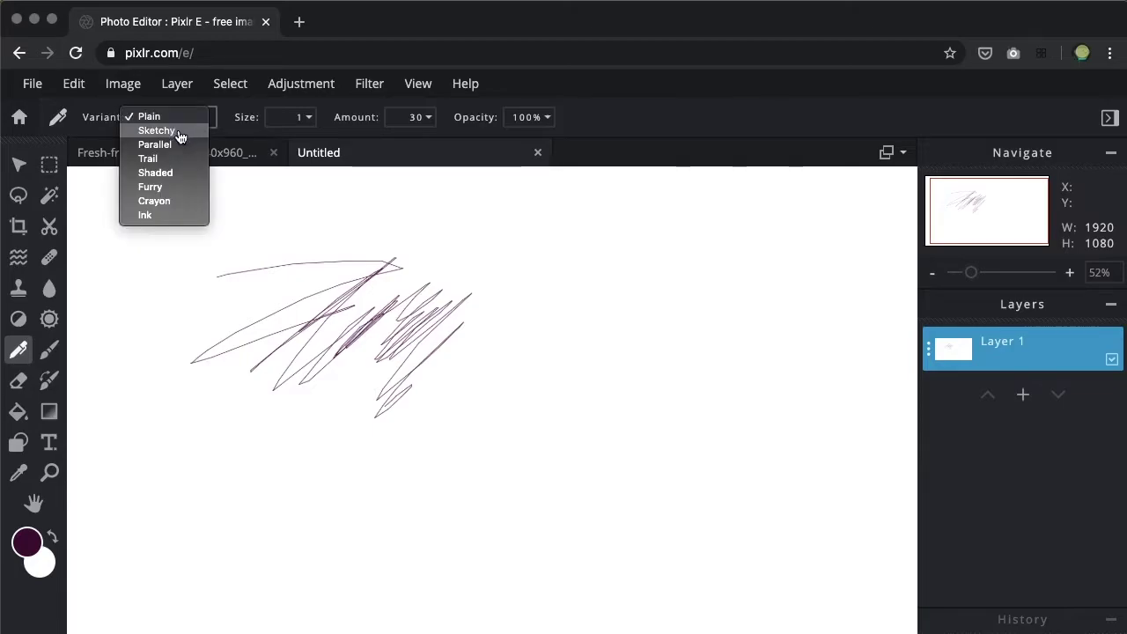
click(187, 140)
mouse_move(465, 294)
mouse_down()
mouse_move(562, 288)
mouse_move(560, 331)
mouse_move(575, 340)
mouse_move(543, 370)
mouse_move(526, 341)
mouse_move(535, 327)
mouse_move(610, 289)
mouse_move(572, 347)
mouse_move(590, 340)
mouse_move(568, 322)
mouse_move(584, 282)
mouse_move(540, 310)
mouse_move(594, 287)
mouse_move(573, 314)
mouse_up()
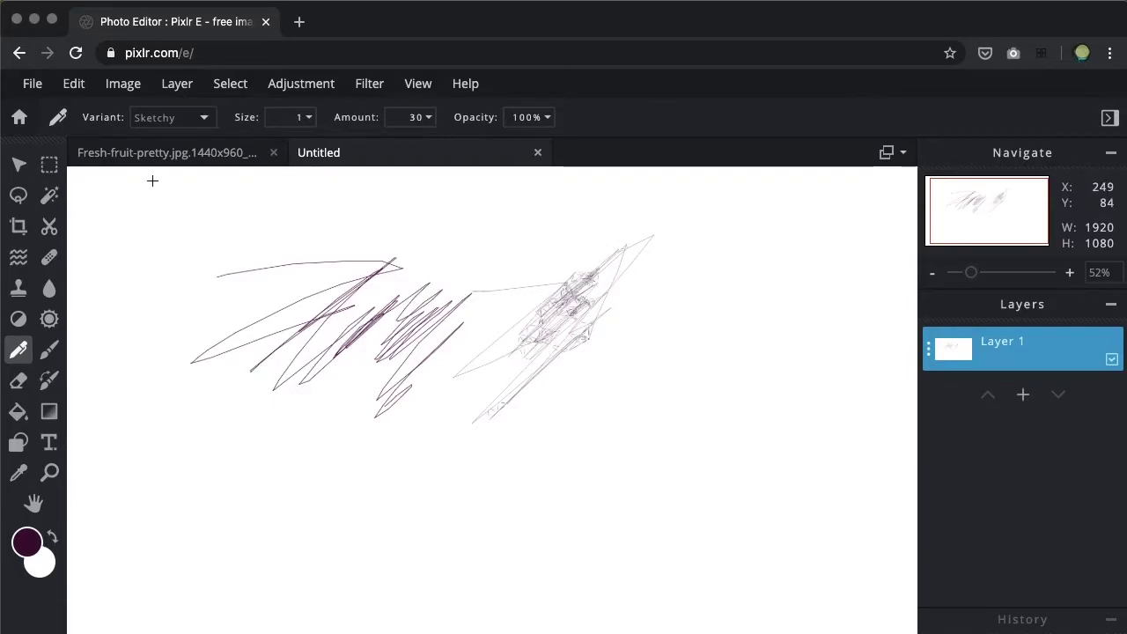
mouse_move(587, 262)
mouse_down()
mouse_move(668, 280)
mouse_move(713, 454)
mouse_move(563, 446)
mouse_move(690, 431)
mouse_move(720, 264)
mouse_move(734, 413)
mouse_up()
scroll(569, 440, up, 5)
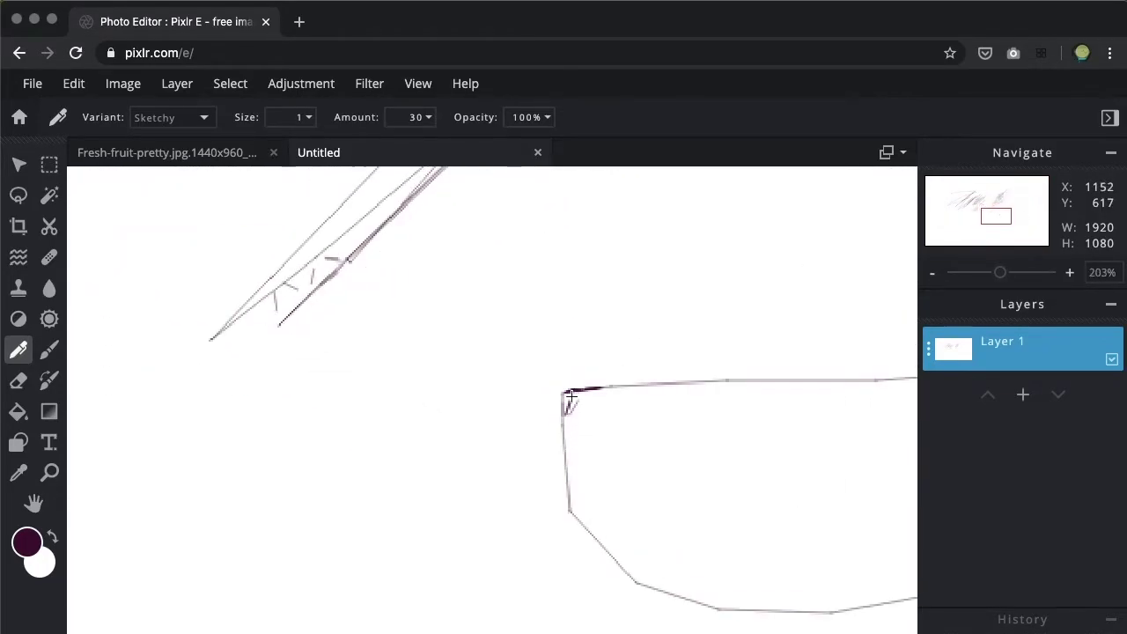
scroll(604, 385, down, 5)
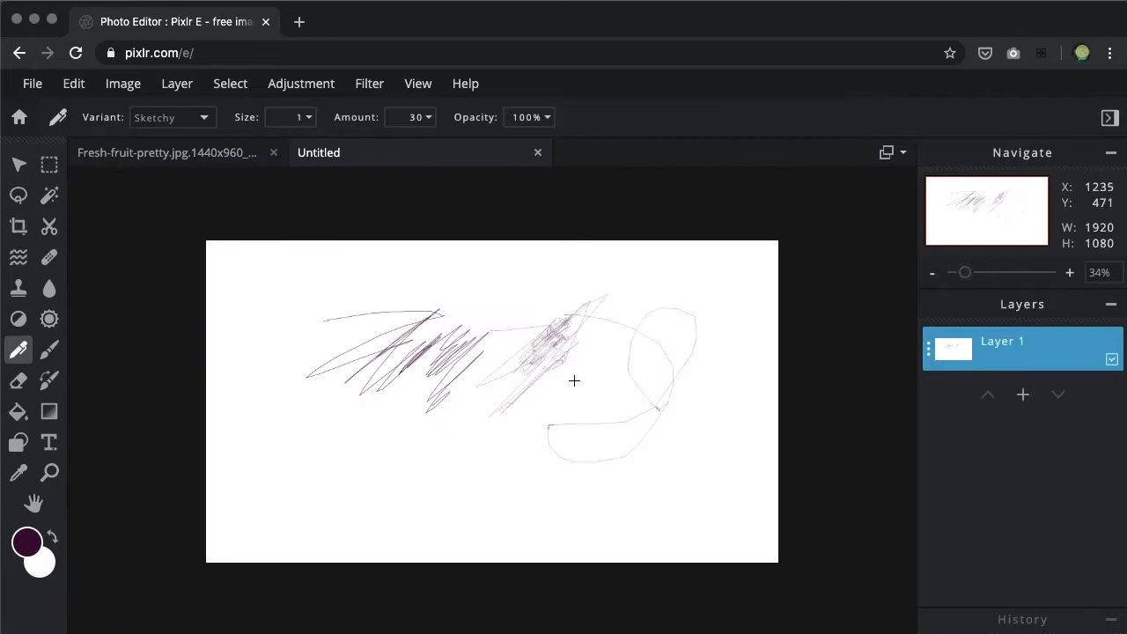
- Scribble with the Furry pen variant in the area above and between the existing Plain and Sketchy strokes
click(199, 120)
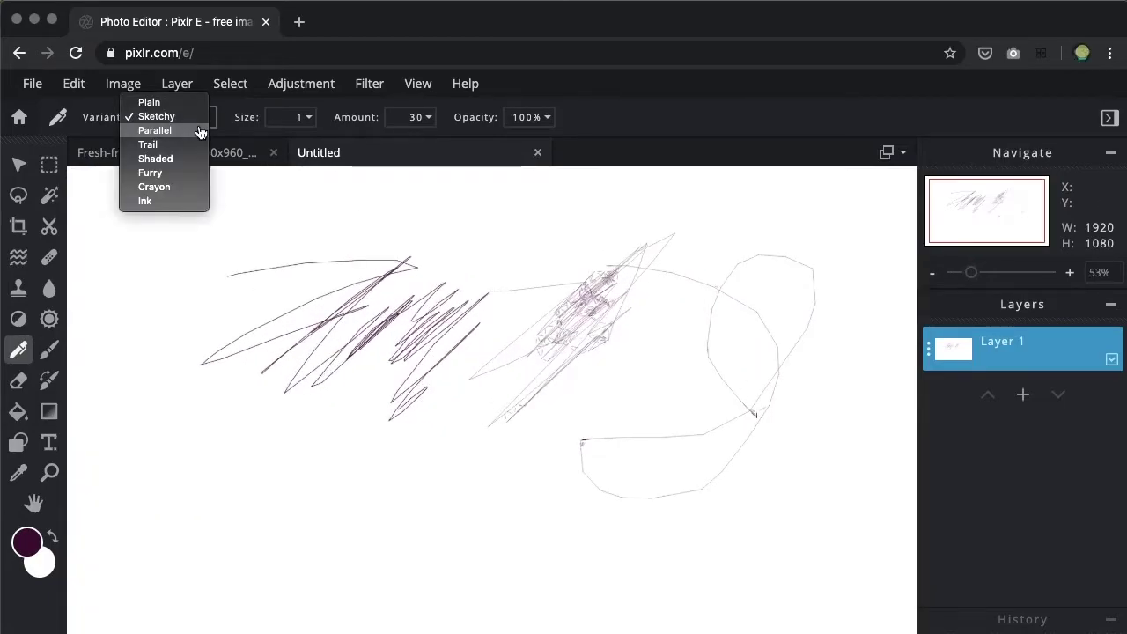
click(175, 179)
mouse_move(418, 222)
mouse_down()
mouse_move(429, 291)
mouse_move(484, 284)
mouse_move(477, 257)
mouse_move(506, 226)
mouse_move(589, 204)
mouse_move(597, 209)
mouse_move(521, 293)
mouse_move(573, 264)
mouse_up()
scroll(573, 265, up, 1)
scroll(572, 265, up, 5)
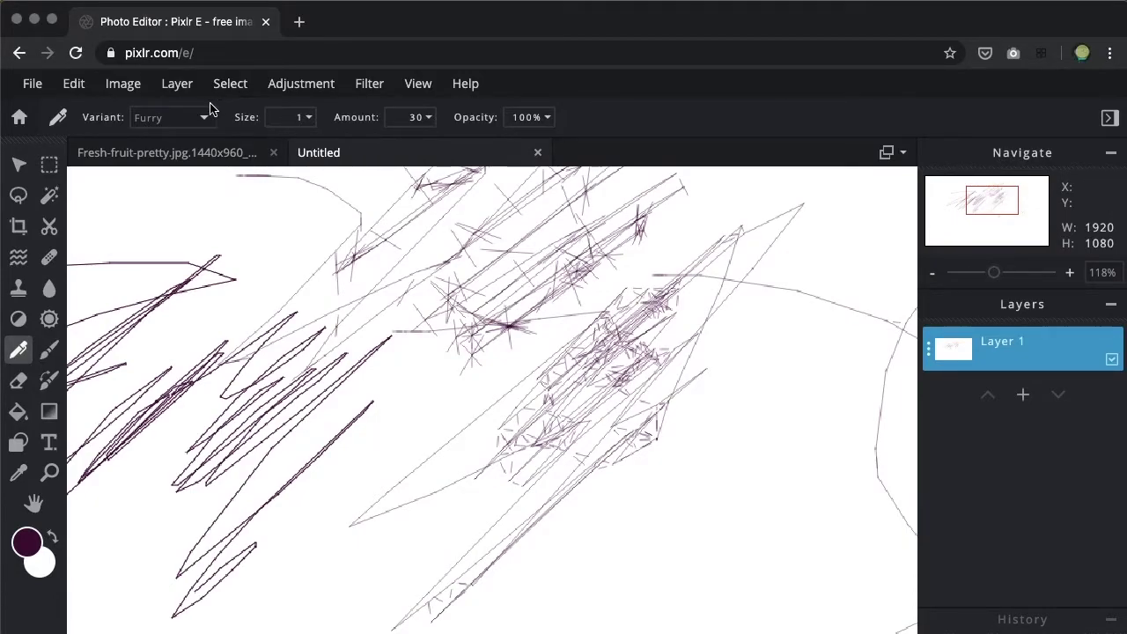
- Draw a thick zigzag and looping stroke across the lower part of the scribbles with the Crayon pen variant
click(177, 120)
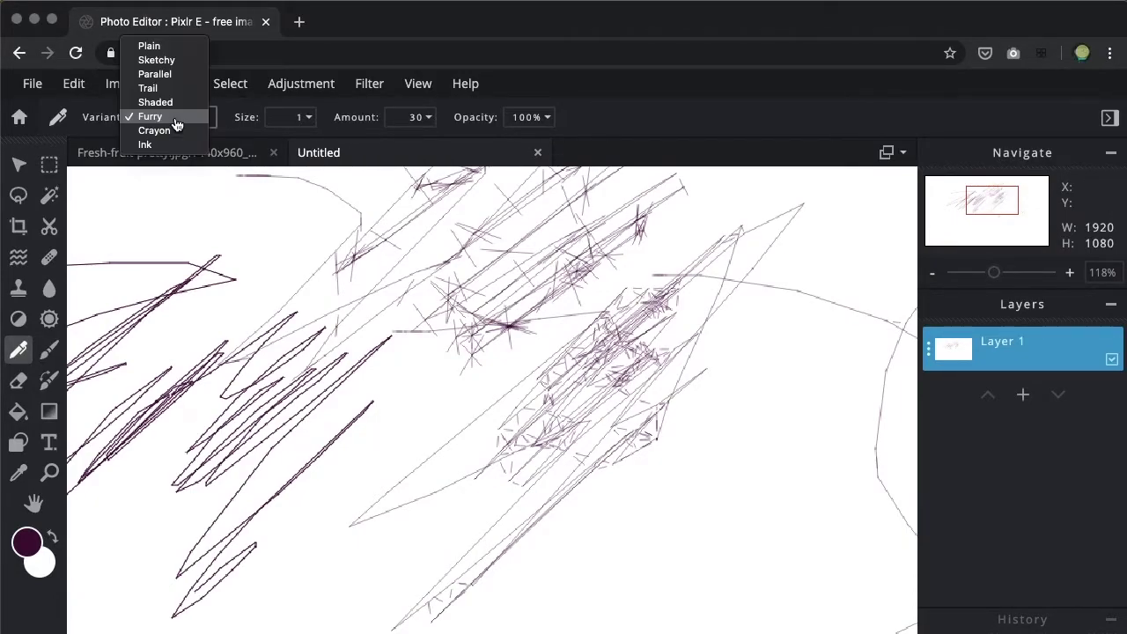
click(156, 131)
mouse_move(322, 564)
mouse_down()
mouse_move(465, 395)
mouse_move(448, 410)
mouse_move(562, 372)
mouse_move(713, 466)
mouse_move(811, 343)
mouse_move(775, 397)
mouse_move(624, 515)
mouse_move(674, 502)
mouse_move(661, 502)
mouse_up()
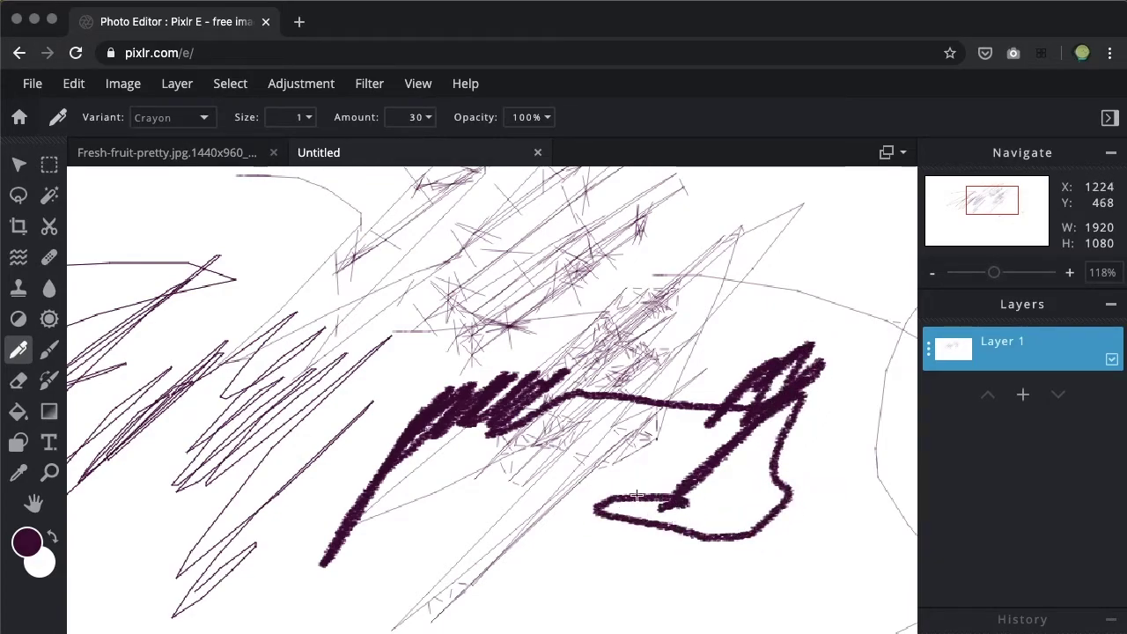
- Draw a jagged line between the Plain and Crayon scribbles with the Ink pen variant
click(203, 117)
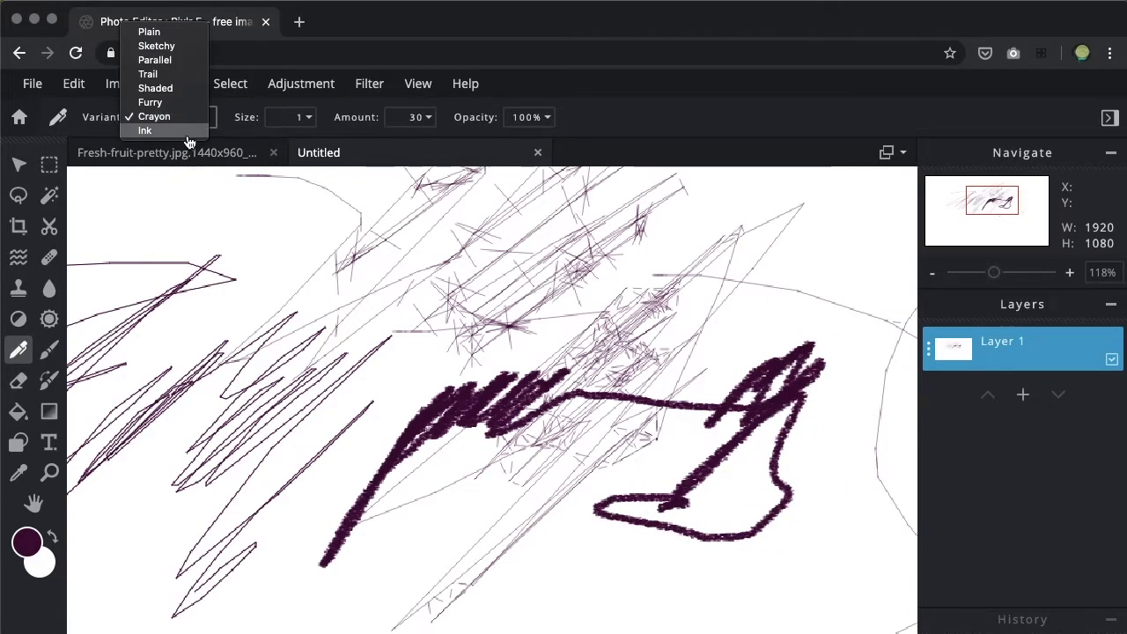
click(188, 134)
mouse_move(460, 363)
mouse_down()
mouse_move(356, 384)
mouse_move(414, 362)
mouse_move(413, 392)
mouse_move(353, 396)
mouse_move(356, 349)
mouse_move(340, 386)
mouse_move(266, 335)
mouse_move(370, 273)
mouse_move(416, 311)
mouse_move(445, 316)
mouse_up()
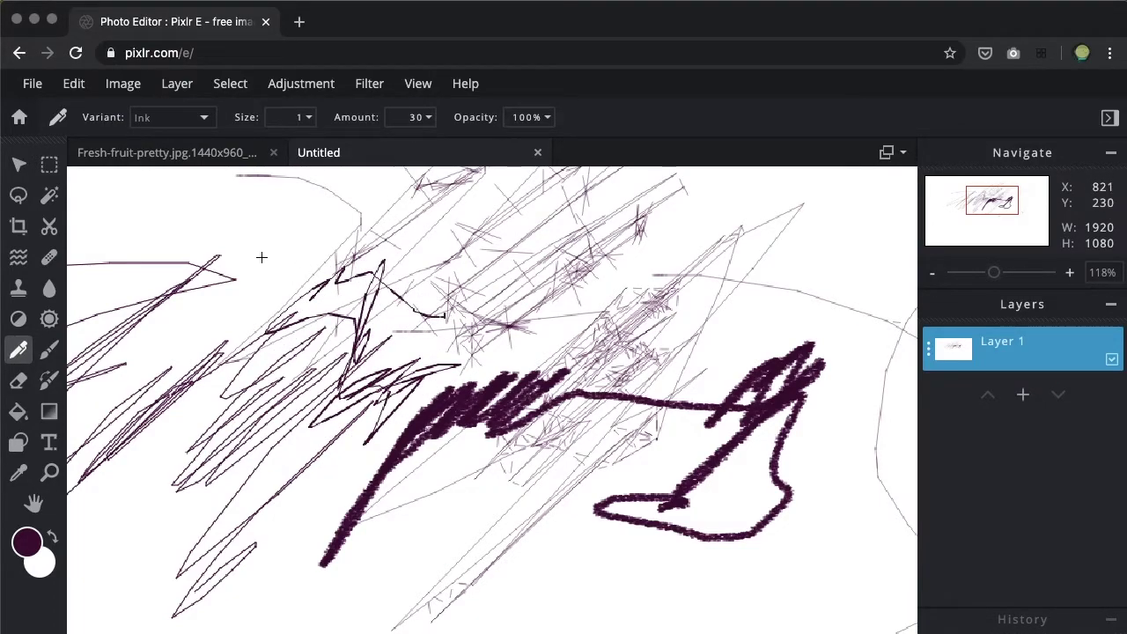
- Undo the pen strokes one after another to clear the canvas
key(super+z)
key(super+z)
key(super+z)
key(super+z)
key(super+z)
key(super+z)
key(super+z)
key(super+z)
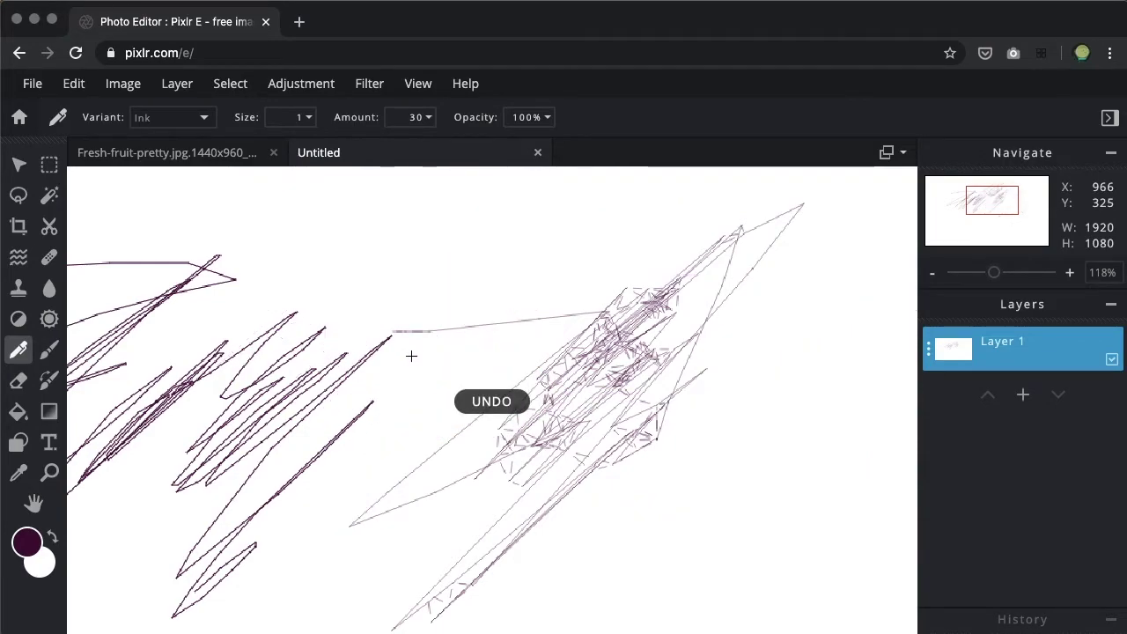
- Paint a broad curved stroke with the Brush at 320 px size and 53% softness
click(50, 352)
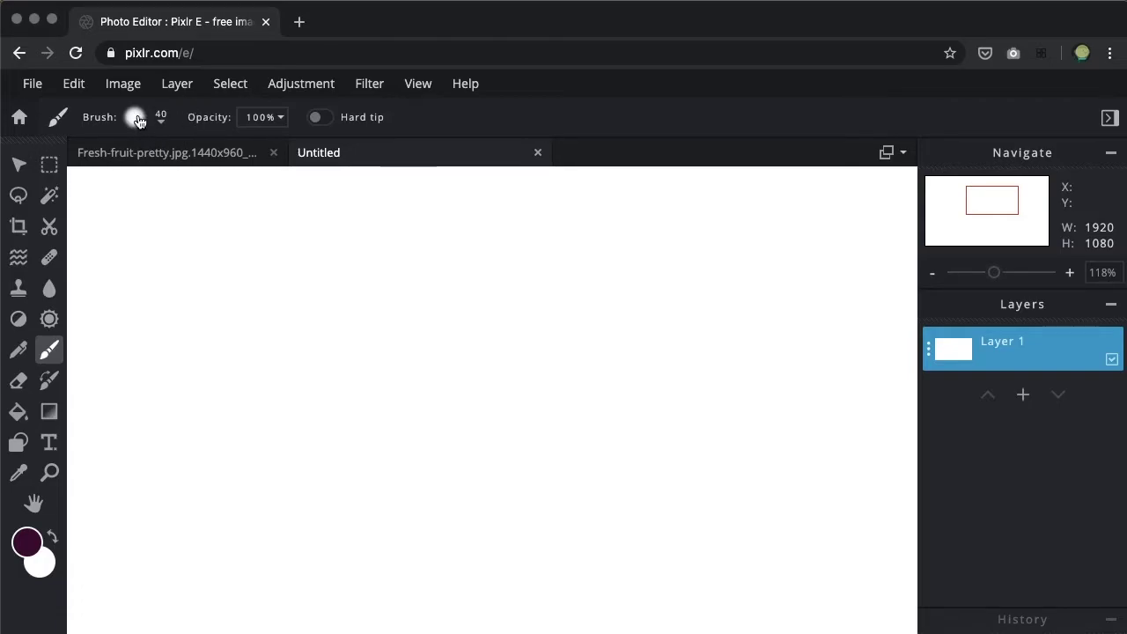
click(137, 119)
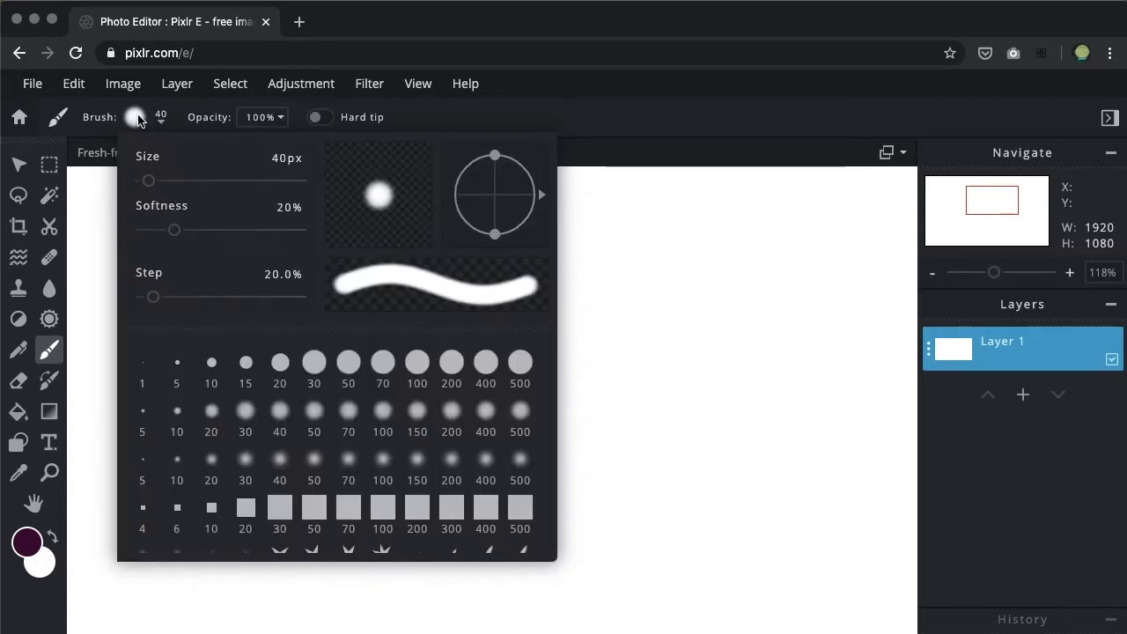
mouse_move(148, 181)
mouse_down()
mouse_move(164, 182)
mouse_move(150, 181)
mouse_up()
mouse_move(172, 242)
mouse_down()
mouse_move(264, 236)
mouse_move(180, 232)
mouse_move(227, 230)
mouse_up()
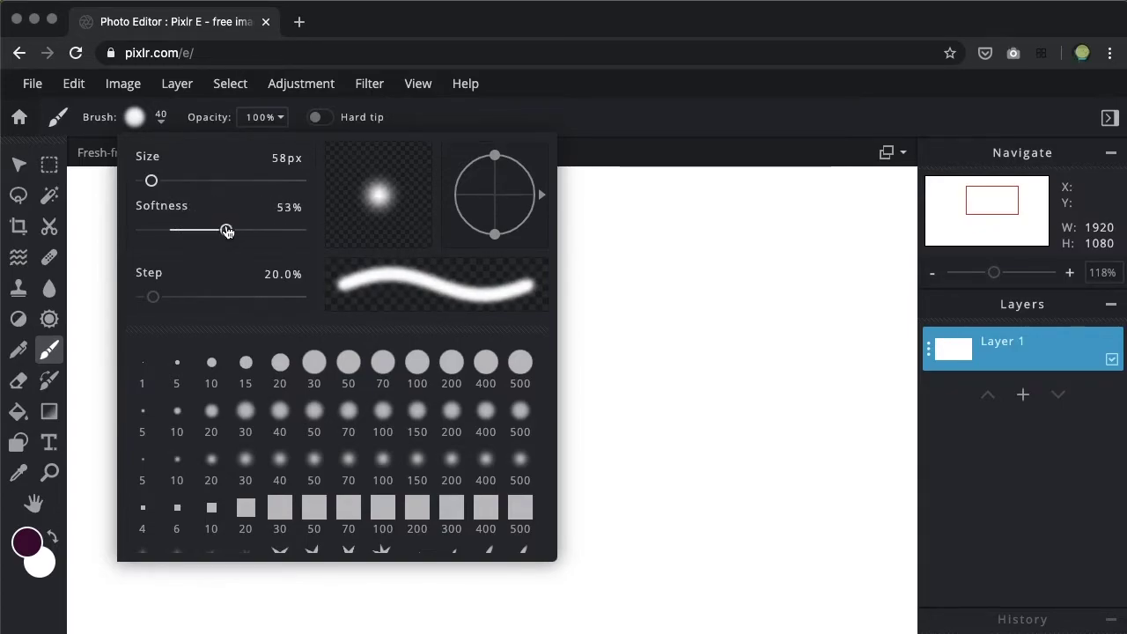
drag(148, 179, 193, 180)
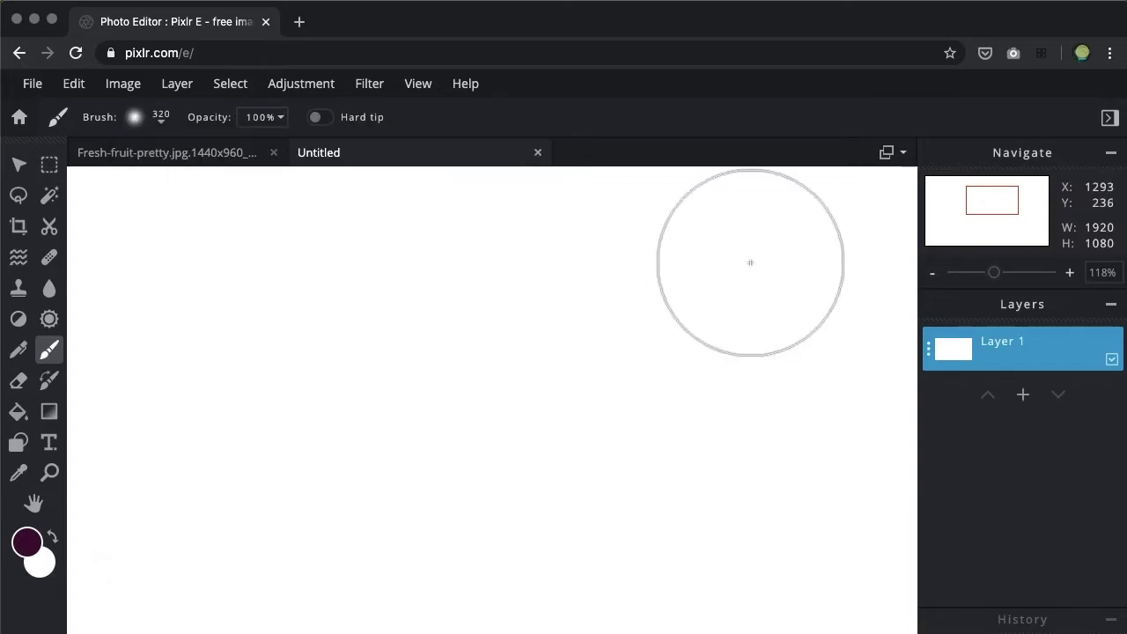
mouse_move(717, 305)
mouse_down()
mouse_move(578, 384)
mouse_move(433, 435)
mouse_move(266, 366)
mouse_move(221, 370)
mouse_up()
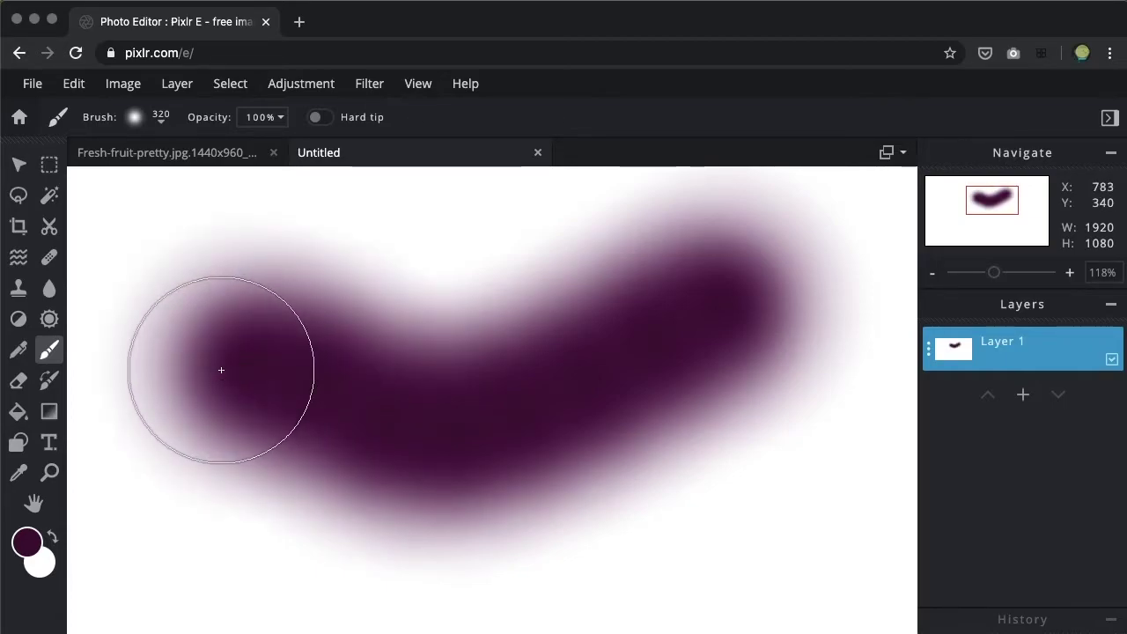
- Set the brush size to 192 px and the step to 119%, and paint separate soft dots around and over the curved stroke
click(146, 120)
drag(188, 179, 174, 183)
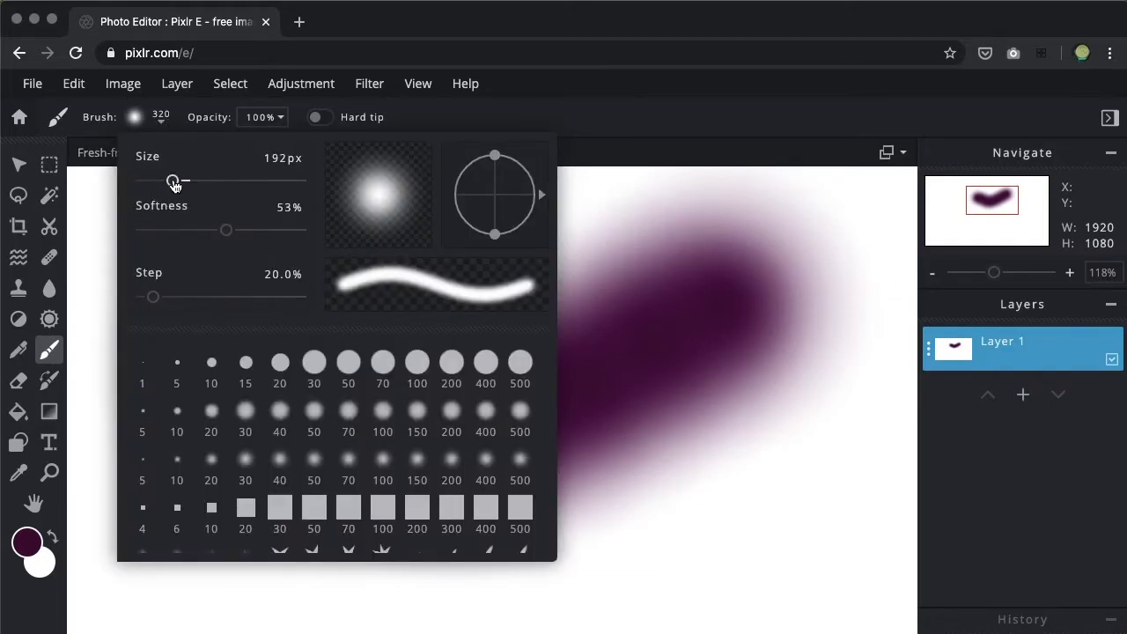
mouse_move(157, 299)
mouse_down()
mouse_move(272, 291)
mouse_move(192, 293)
mouse_move(204, 292)
mouse_up()
click(669, 555)
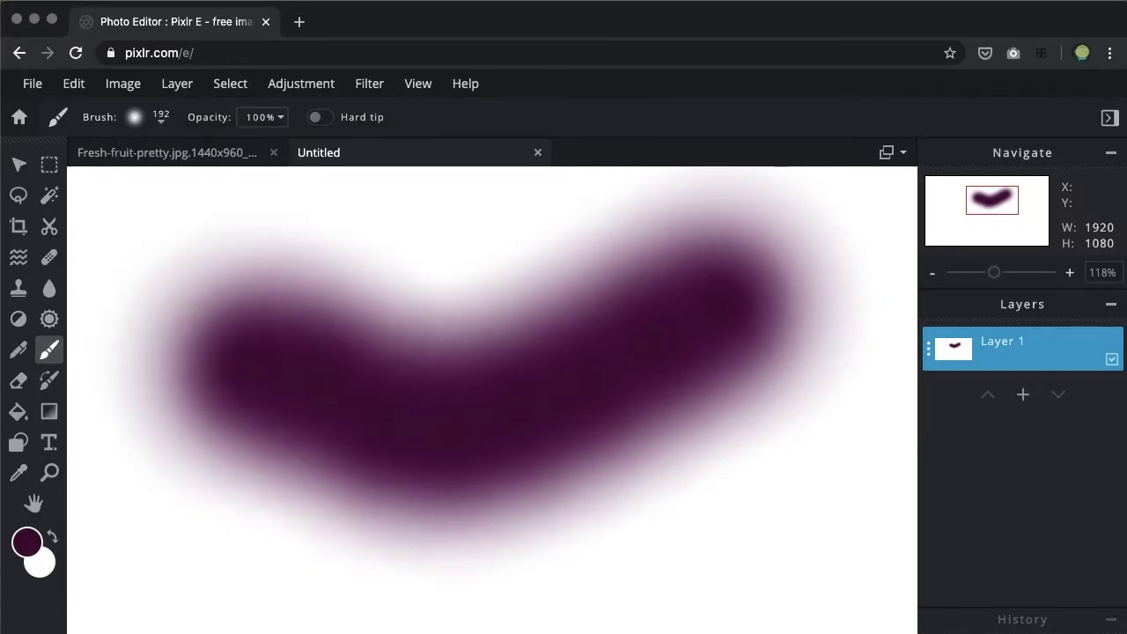
click(543, 581)
click(775, 485)
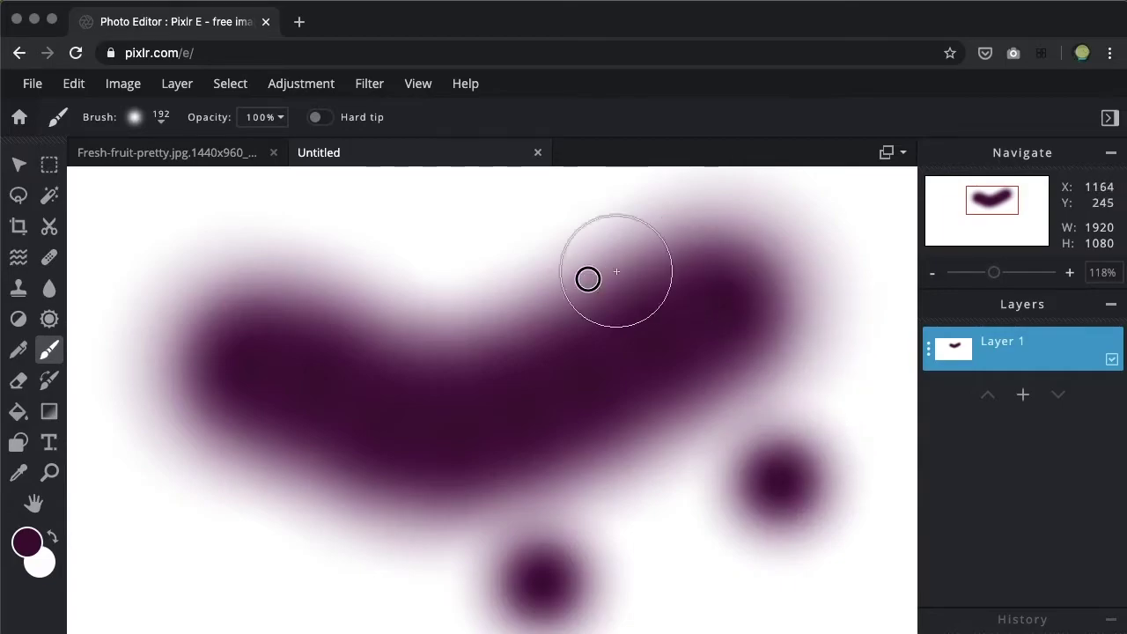
click(542, 289)
mouse_move(405, 327)
mouse_down()
mouse_move(224, 384)
mouse_move(151, 326)
mouse_up()
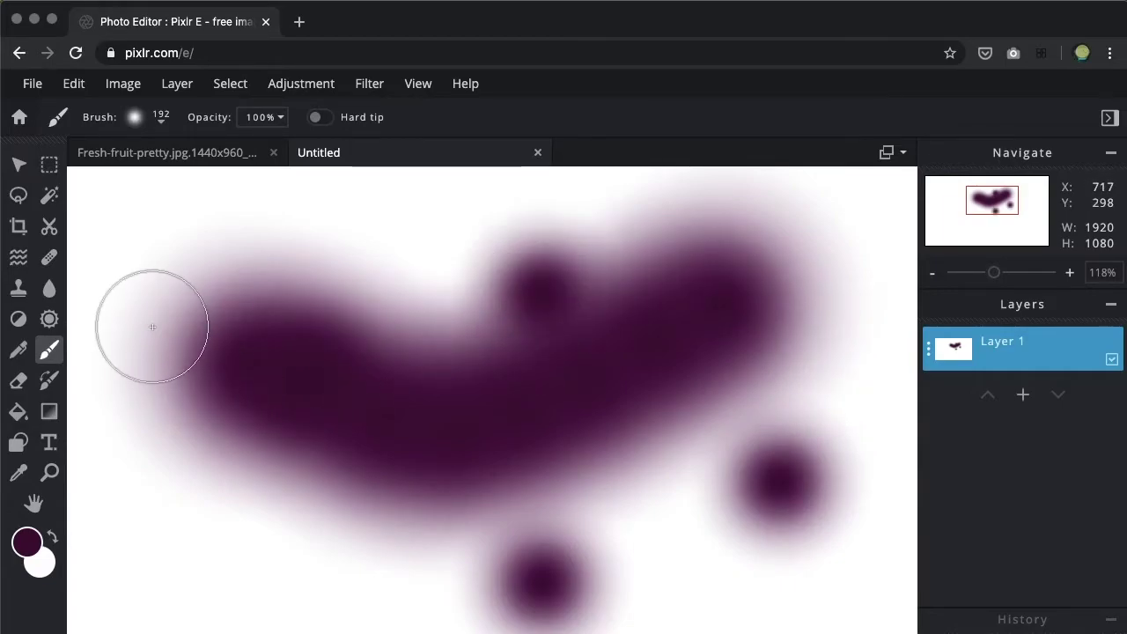
- Set the brush step to 0% and paint a continuous curved stroke across the lower edge of the first stroke
click(130, 117)
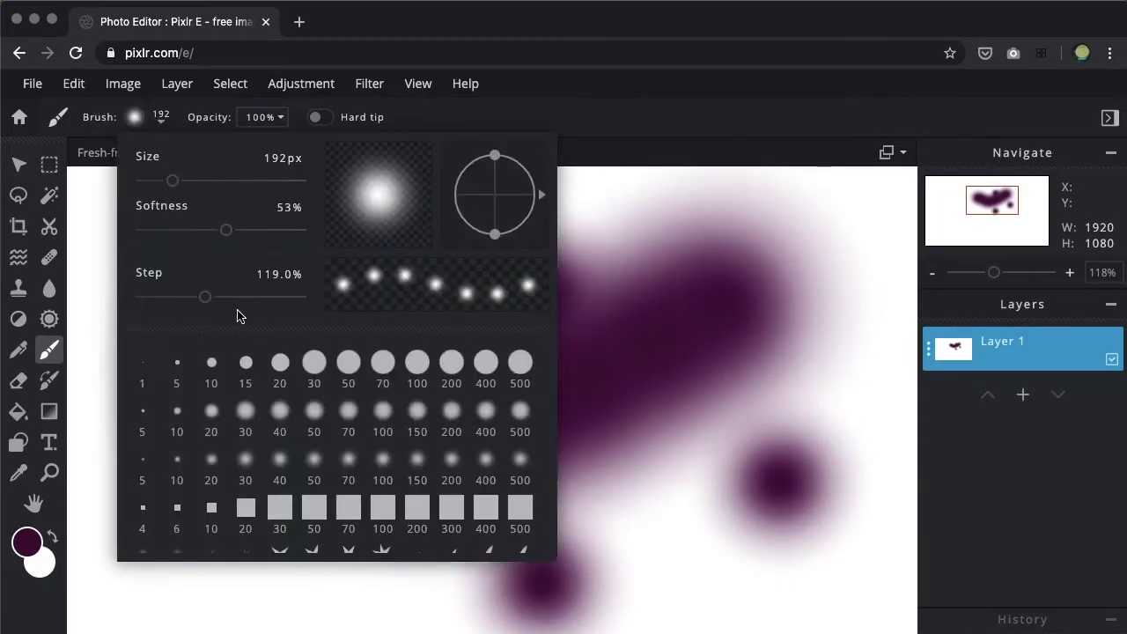
drag(204, 297, 115, 297)
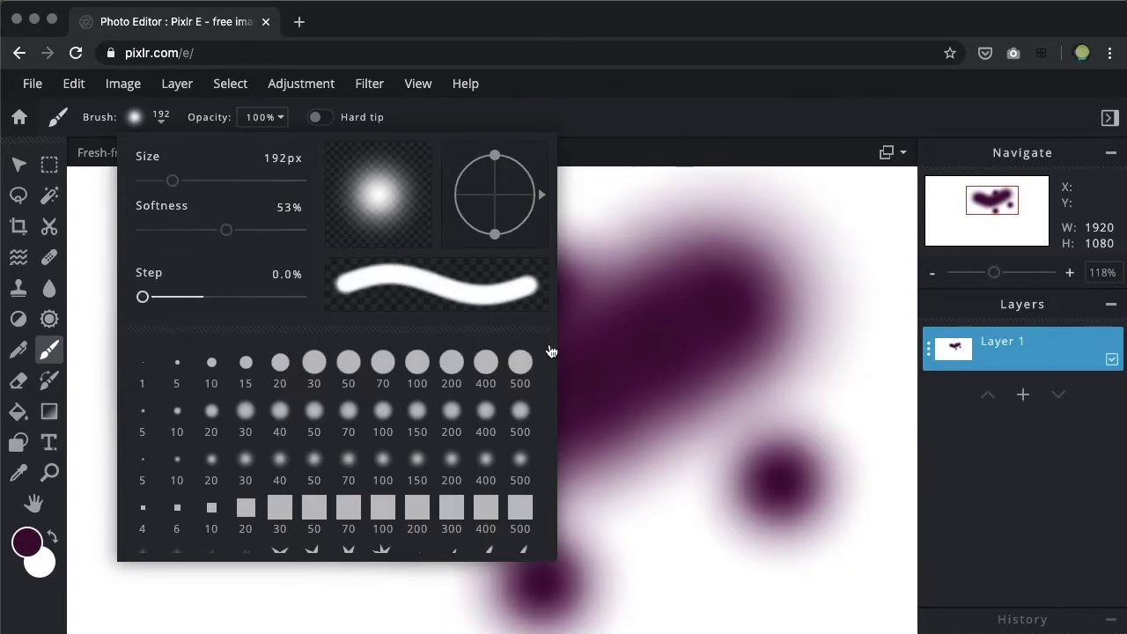
click(613, 471)
mouse_move(396, 523)
mouse_down()
mouse_move(628, 459)
mouse_move(823, 324)
mouse_up()
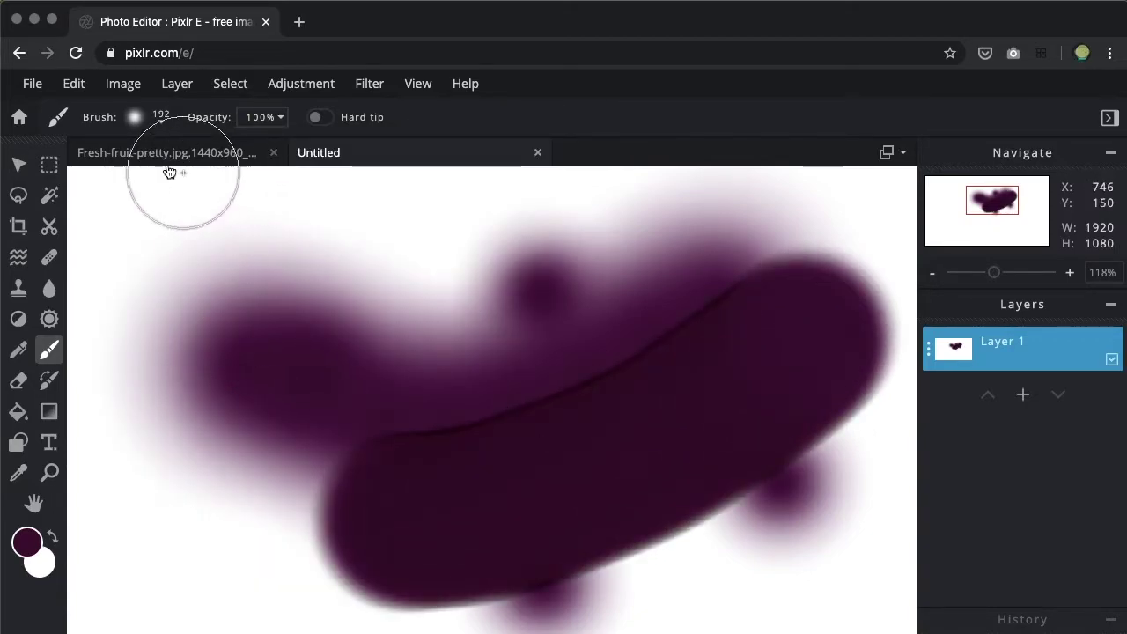
- Try the hard round brush presets of 30, 400 and 20 px, and choose the 100 px six-armed asterisk preset
click(132, 118)
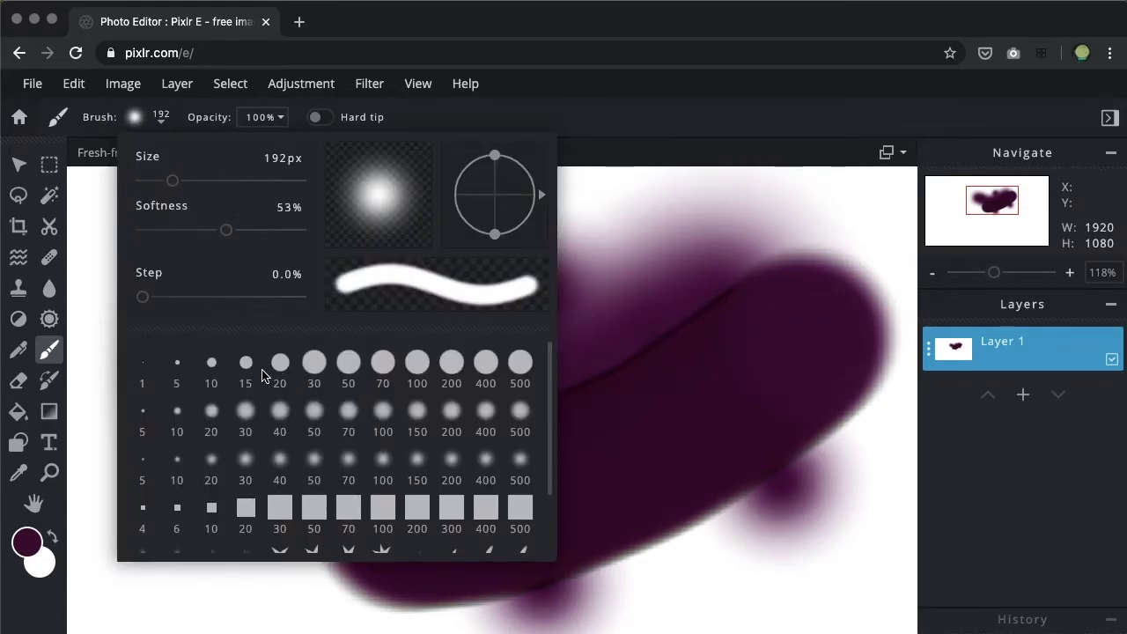
click(315, 364)
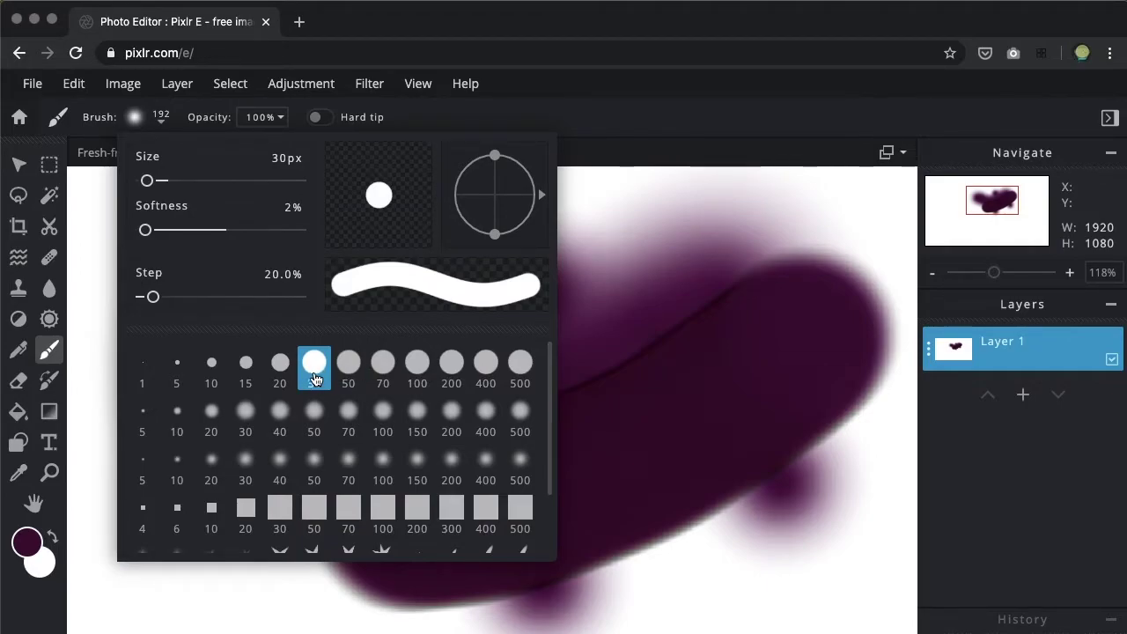
click(487, 368)
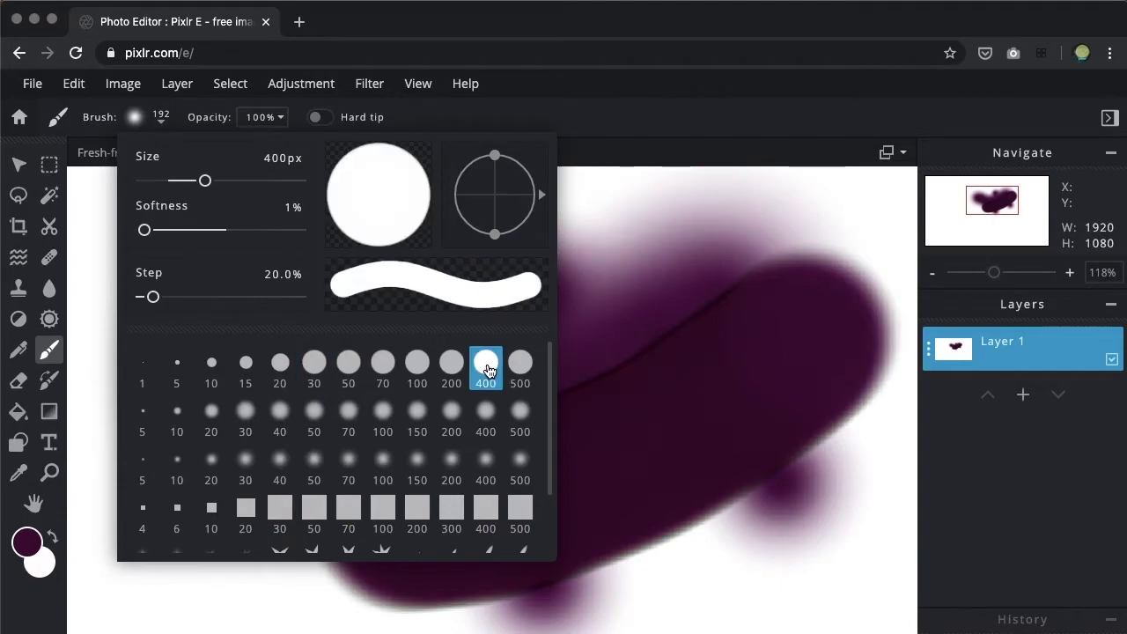
click(279, 363)
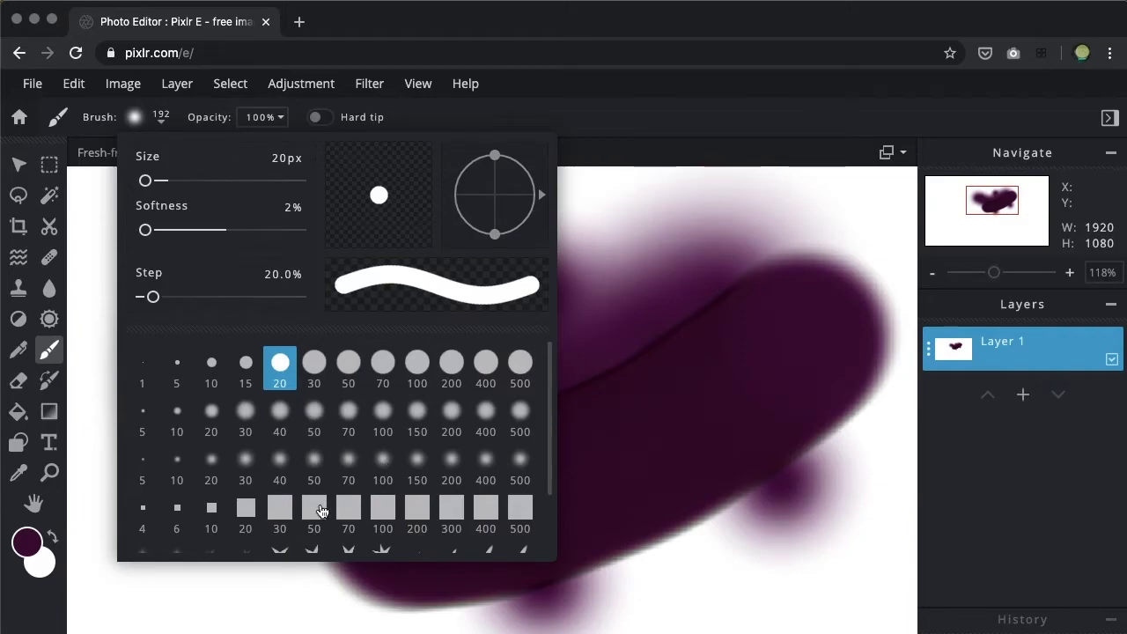
scroll(382, 511, down, 2)
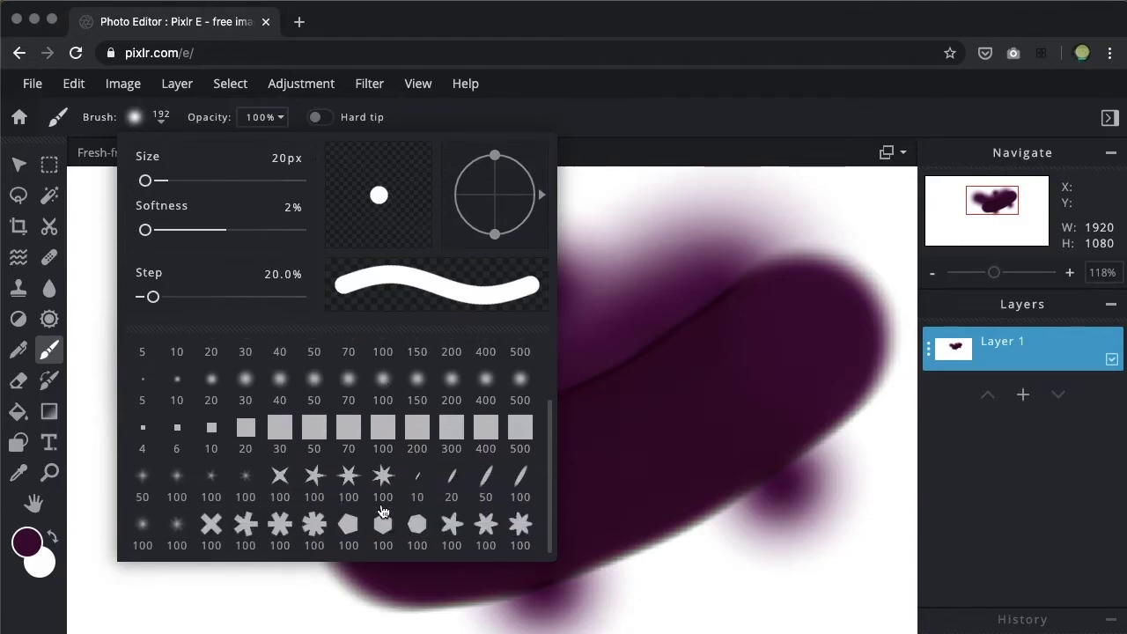
click(280, 526)
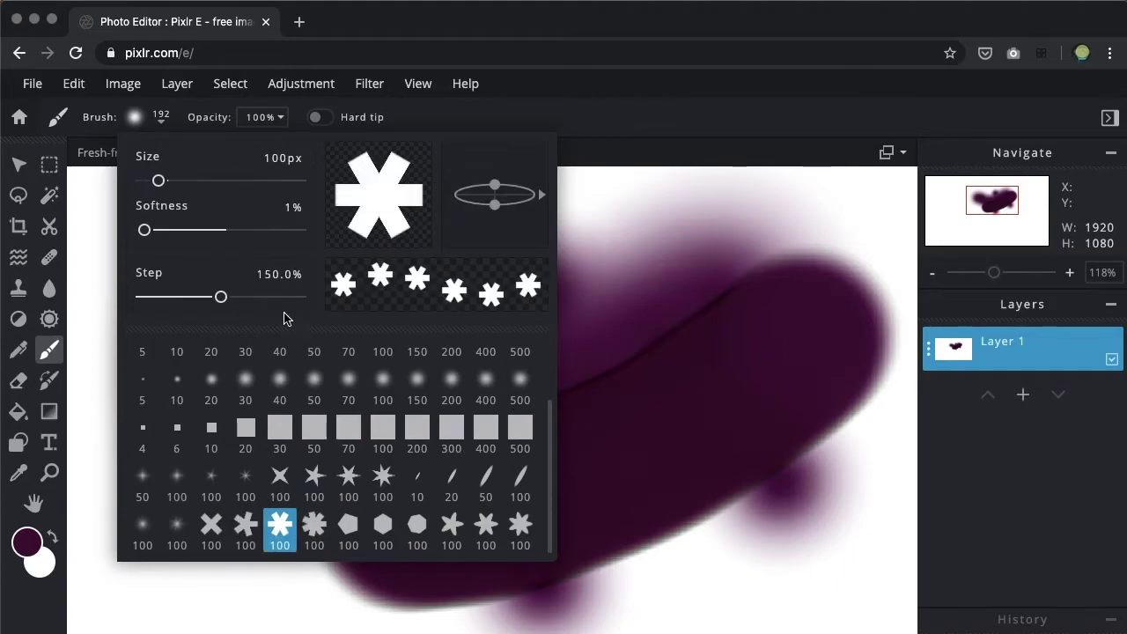
- Set the asterisk brush's step to 39% and paint a curved stroke over the left end of the soft stroke
drag(221, 296, 165, 300)
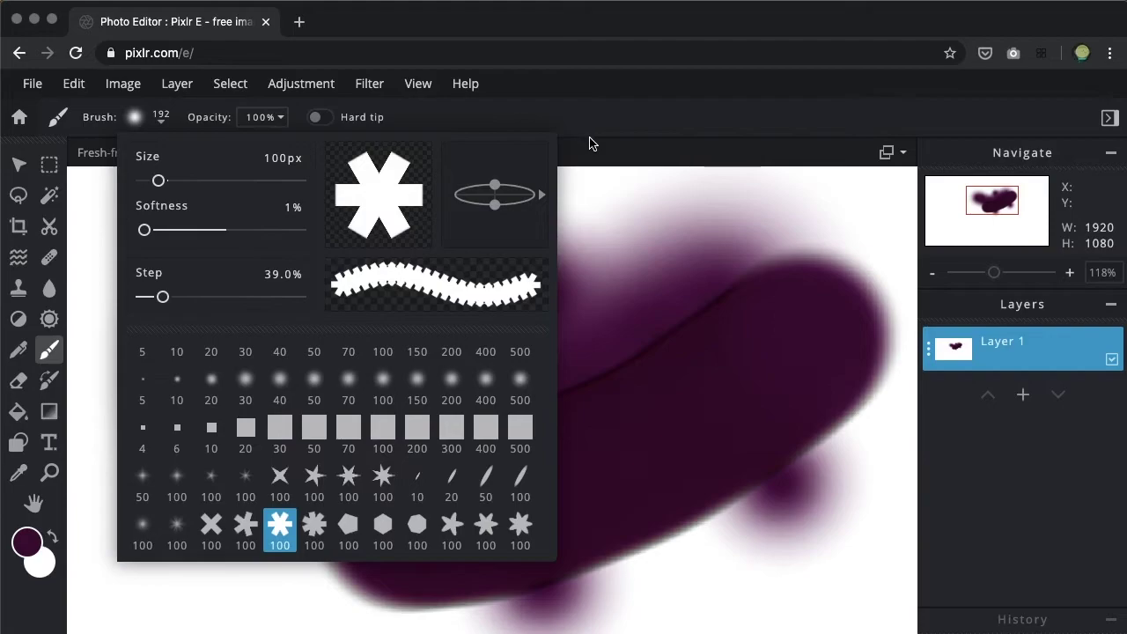
click(636, 152)
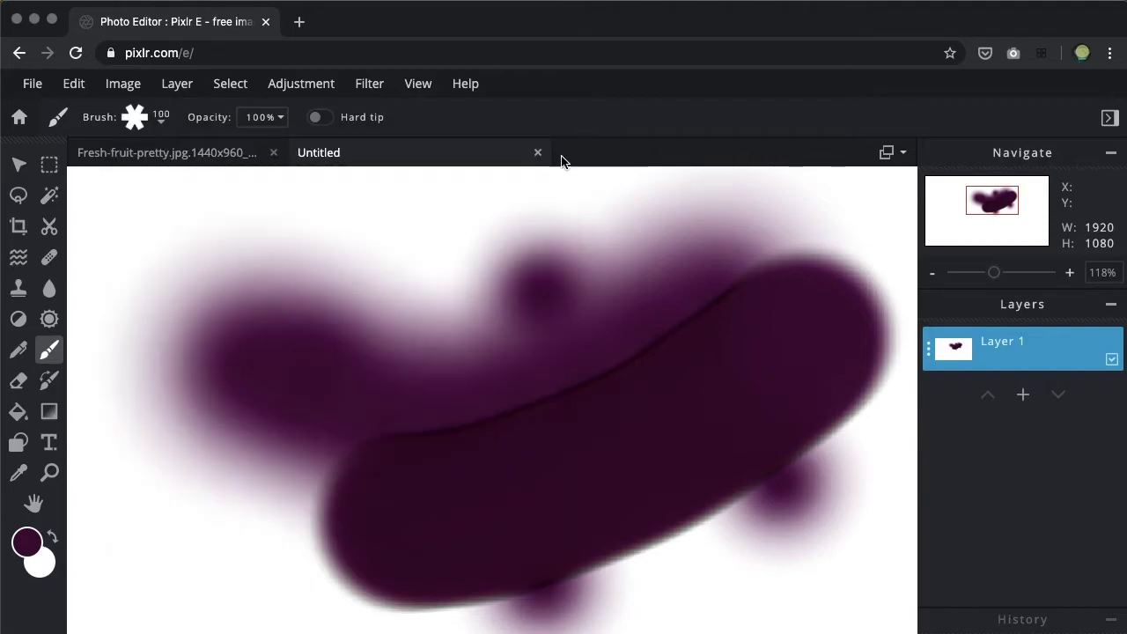
mouse_move(106, 432)
mouse_down()
mouse_move(269, 330)
mouse_move(415, 325)
mouse_up()
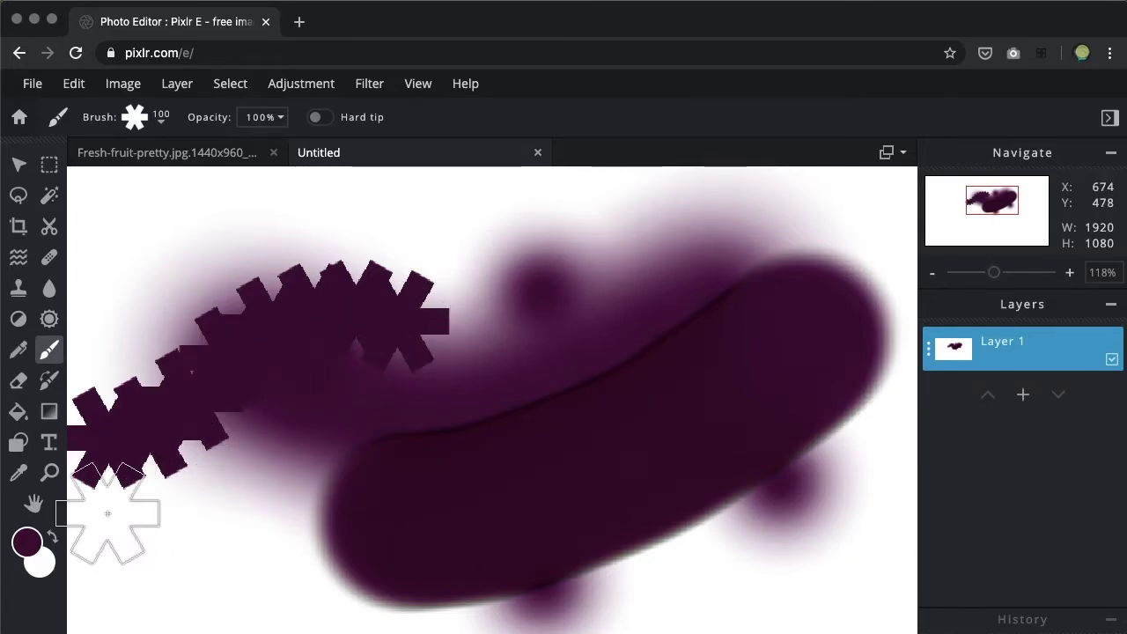
- Set the foreground colour to dark teal #053540 and paint a curved asterisk stroke over the right half of the dark purple stroke
click(27, 544)
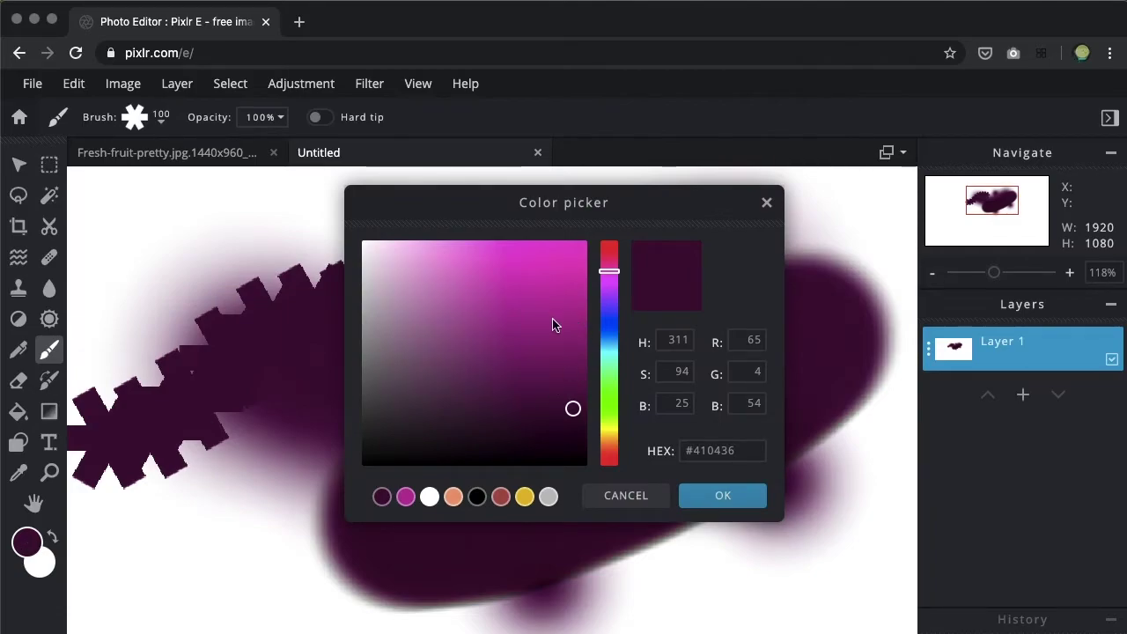
mouse_move(518, 331)
mouse_down()
mouse_move(541, 297)
mouse_move(556, 355)
mouse_up()
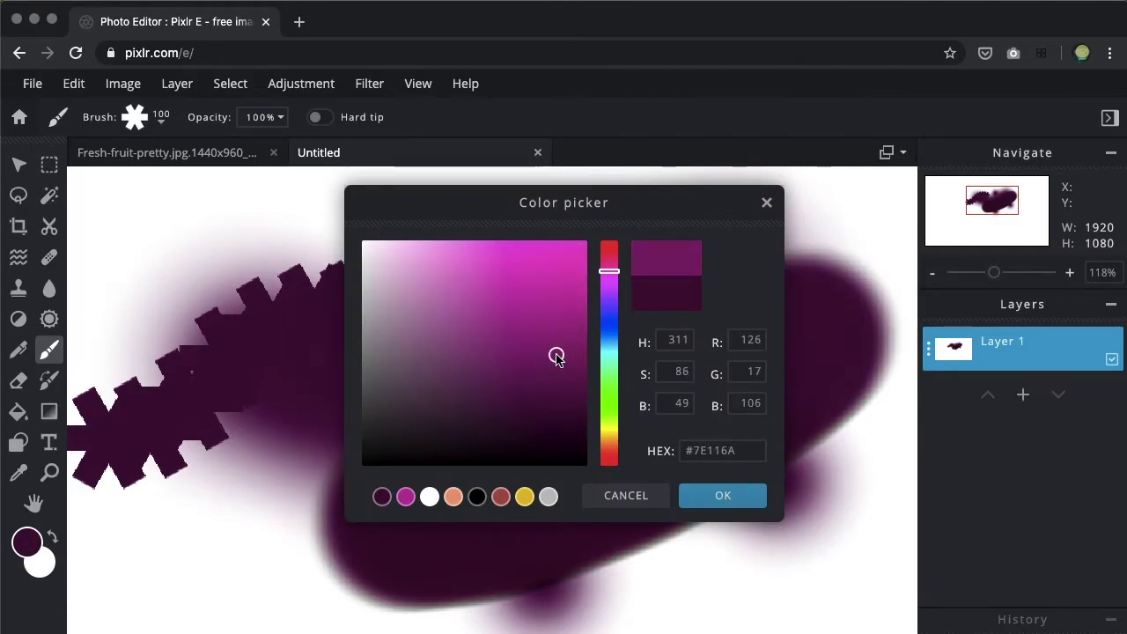
drag(609, 285, 609, 346)
drag(545, 291, 337, 201)
mouse_move(338, 201)
mouse_down()
mouse_move(384, 309)
mouse_move(360, 402)
mouse_move(355, 304)
mouse_move(368, 390)
mouse_move(552, 326)
mouse_move(543, 355)
mouse_move(422, 338)
mouse_move(591, 346)
mouse_move(584, 235)
mouse_move(576, 423)
mouse_move(569, 410)
mouse_up()
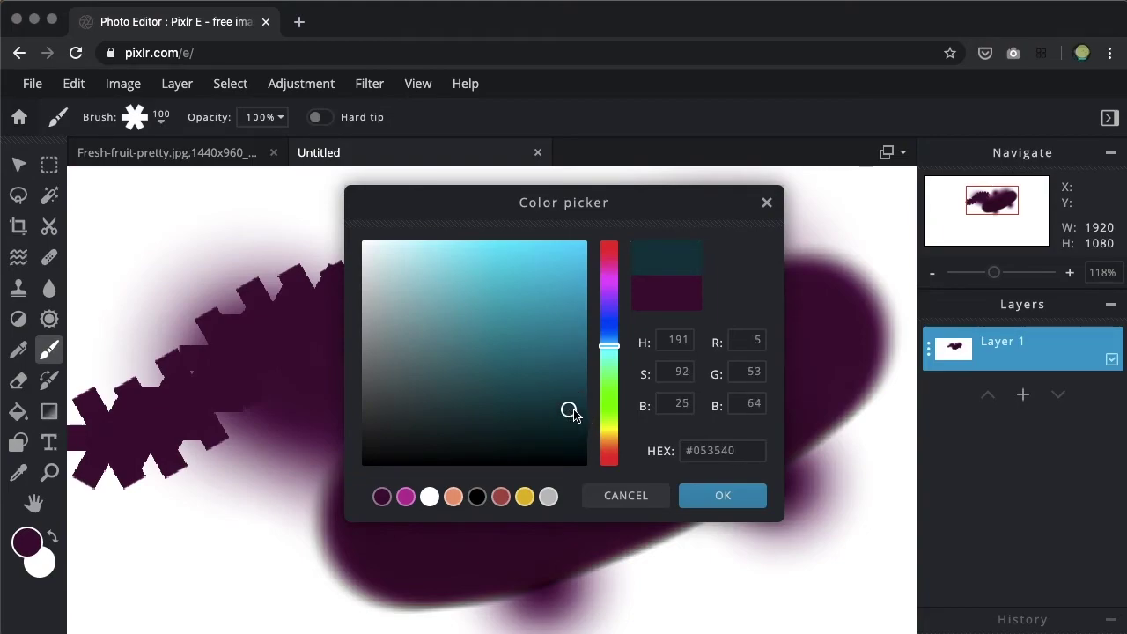
click(731, 496)
mouse_move(573, 491)
mouse_down()
mouse_move(686, 421)
mouse_move(787, 432)
mouse_up()
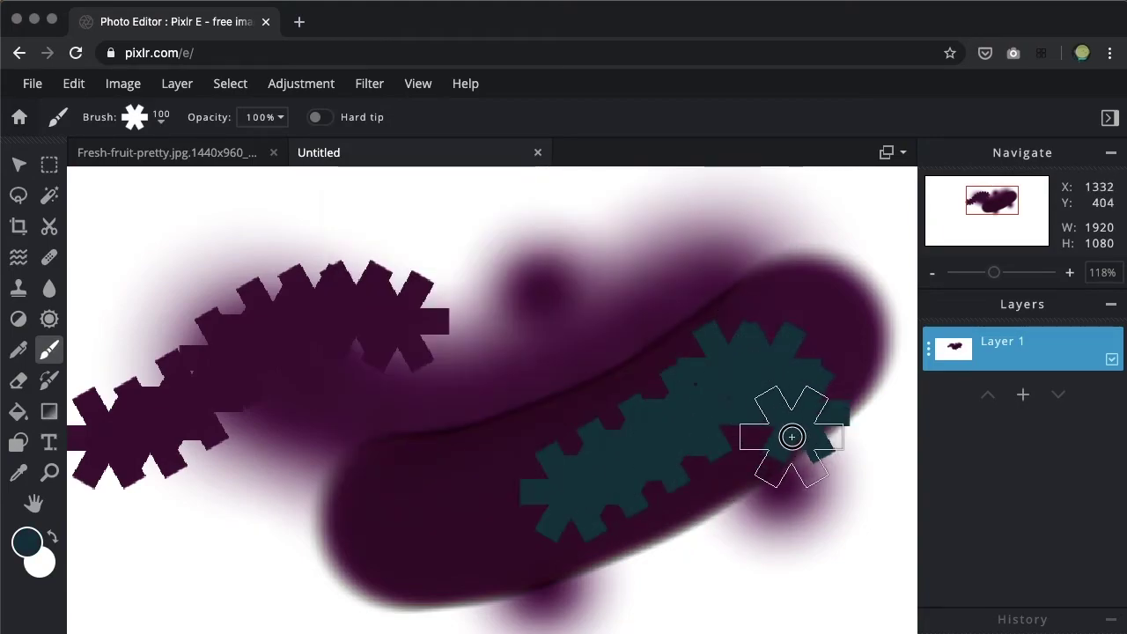
- Swap foreground and background colours to paint a white asterisk stroke and a teal one across it, and restore teal as the foreground colour
click(53, 540)
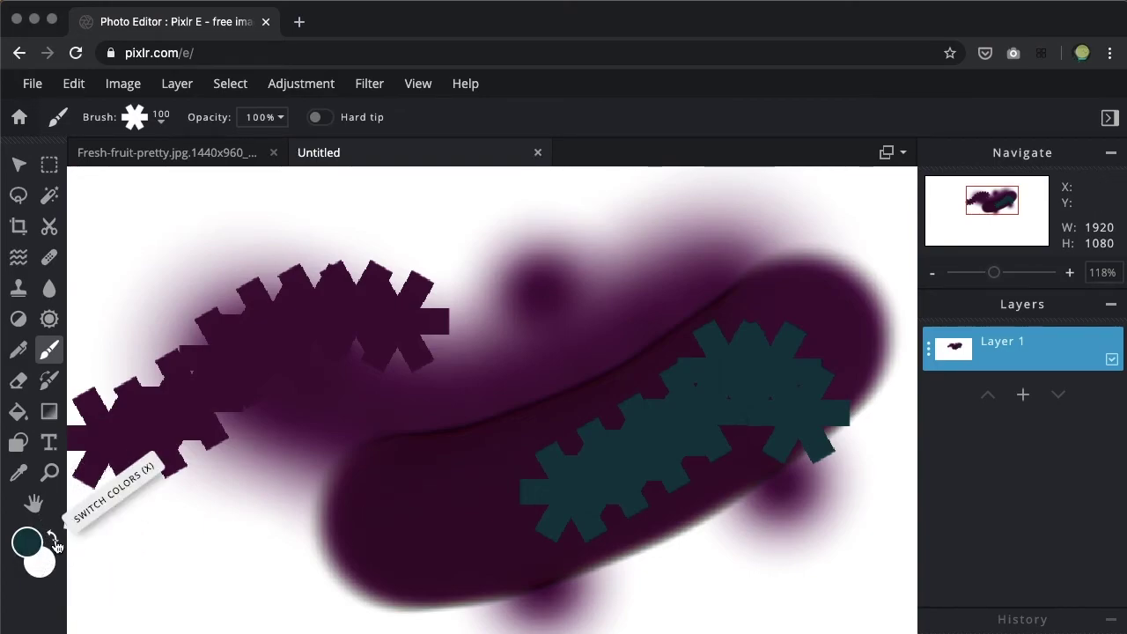
drag(496, 476, 749, 332)
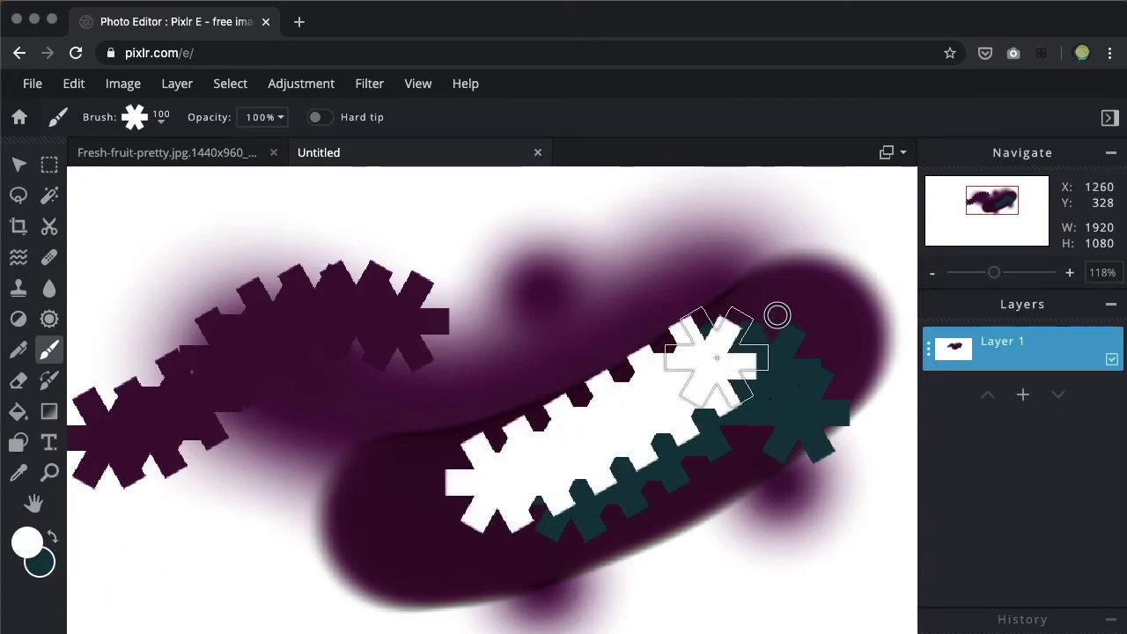
key(x)
mouse_move(681, 436)
mouse_down()
mouse_move(578, 489)
mouse_move(757, 359)
mouse_move(580, 395)
mouse_up()
key(x)
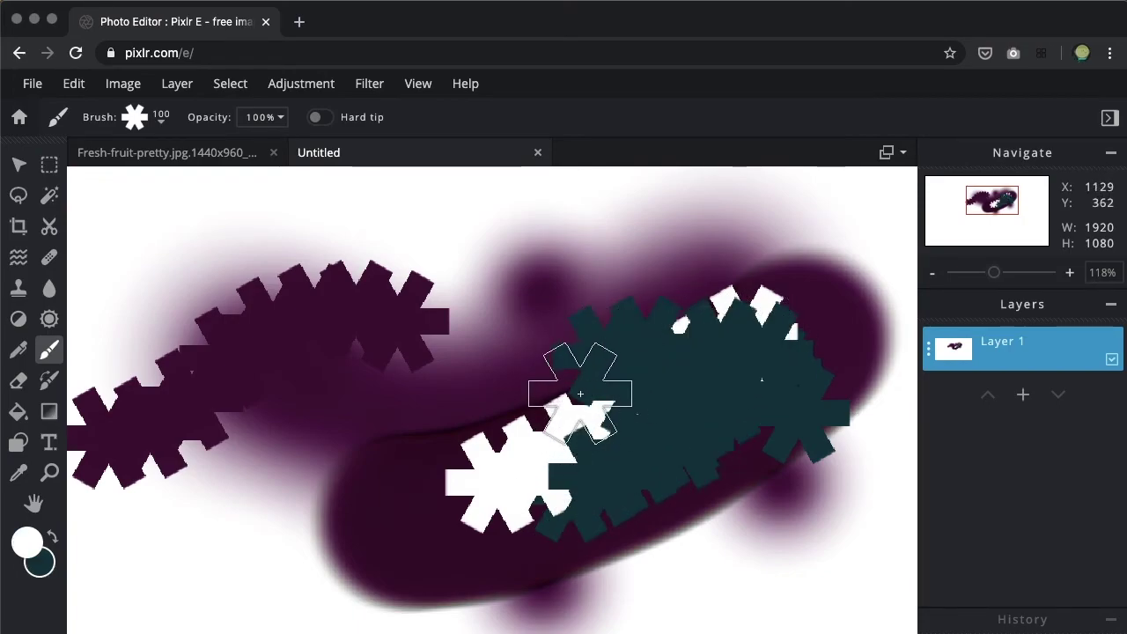
click(52, 541)
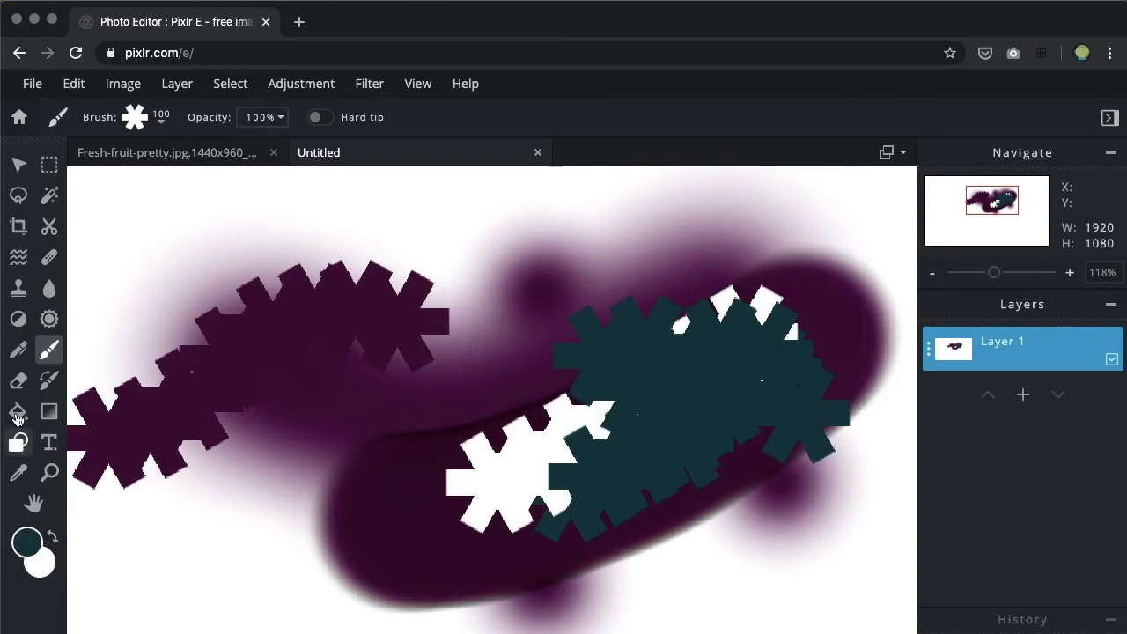
- Erase a winding line from the left asterisk stroke through the white and teal strokes with the 40 px soft Eraser
click(18, 383)
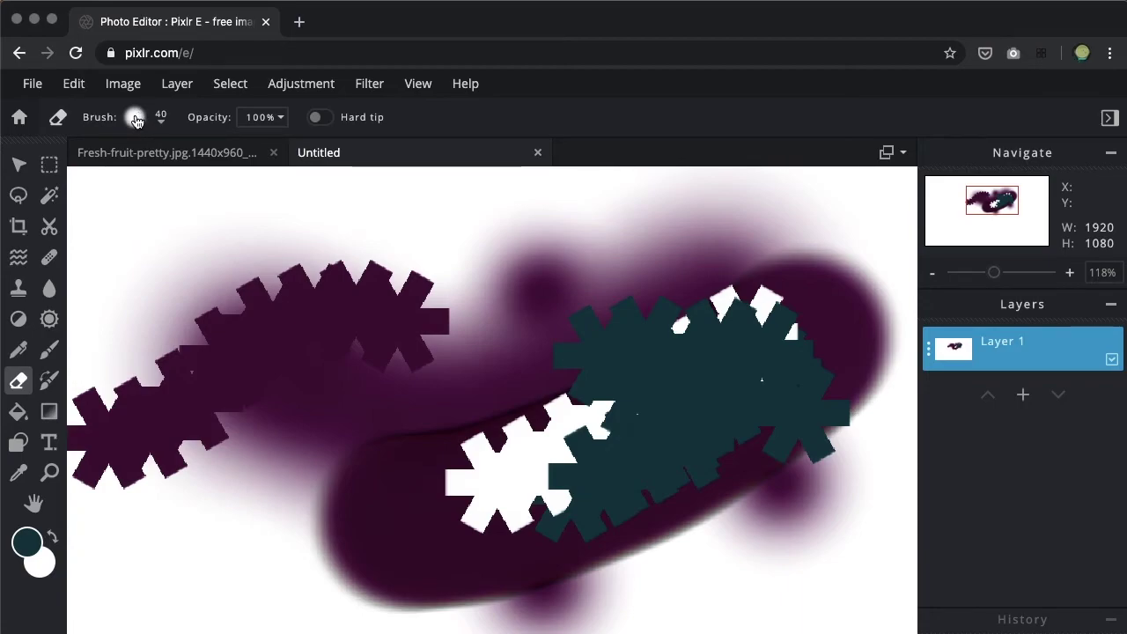
click(135, 118)
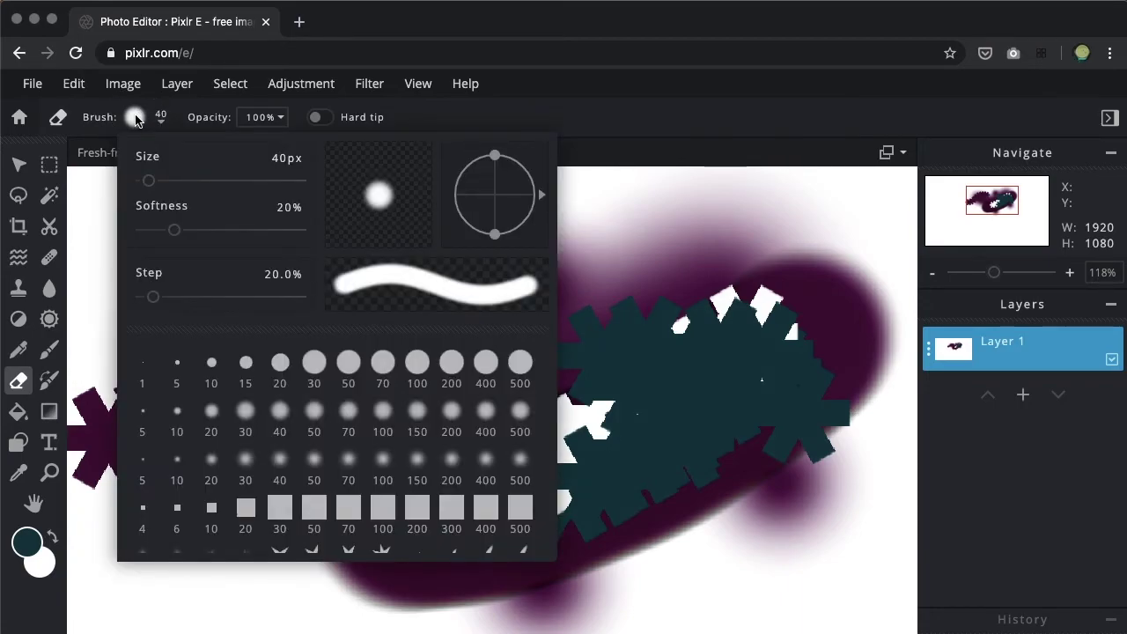
click(135, 118)
mouse_move(306, 283)
mouse_down()
mouse_move(502, 450)
mouse_move(682, 507)
mouse_move(683, 481)
mouse_move(640, 437)
mouse_move(626, 391)
mouse_move(669, 320)
mouse_move(703, 344)
mouse_move(711, 378)
mouse_up()
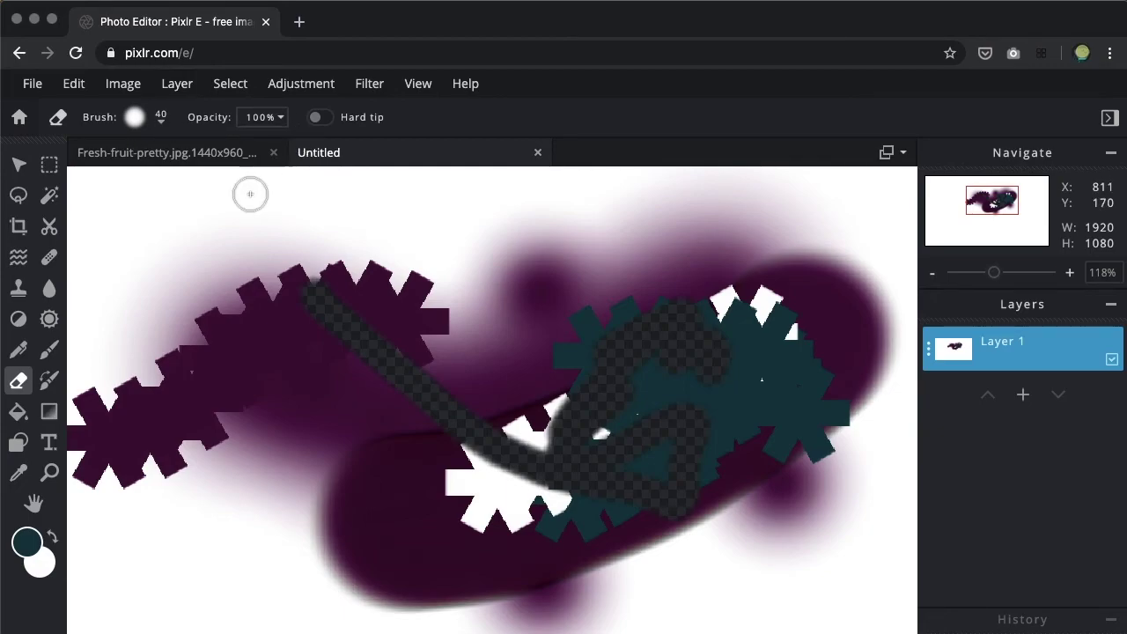
- Fill the white canvas background and the white asterisk area below the erased line with teal using the Fill tool
click(20, 412)
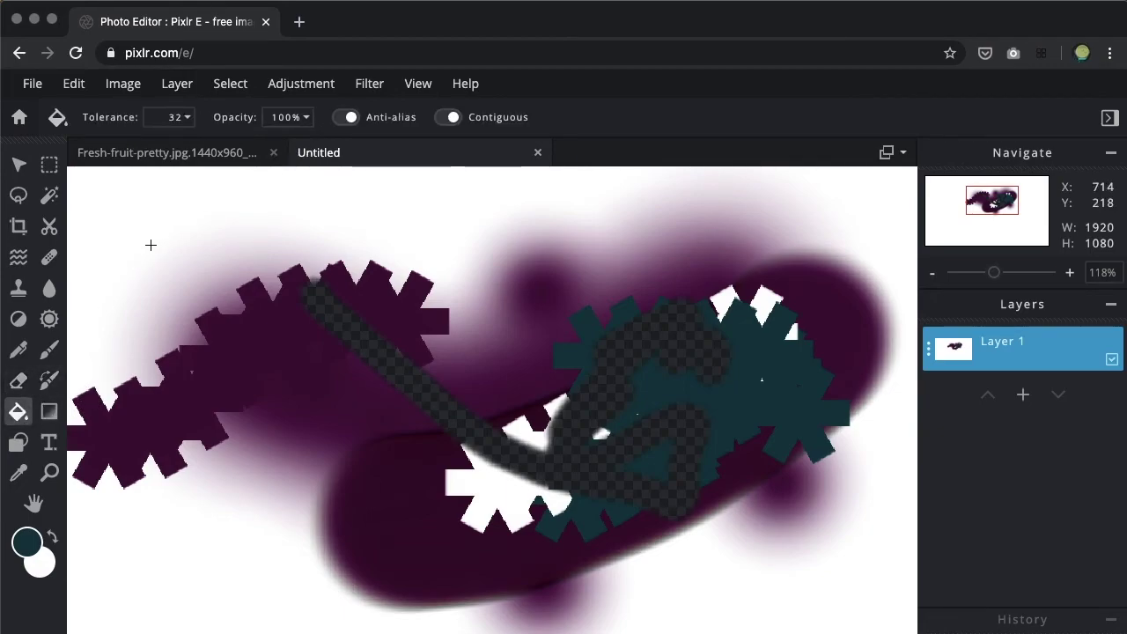
click(150, 245)
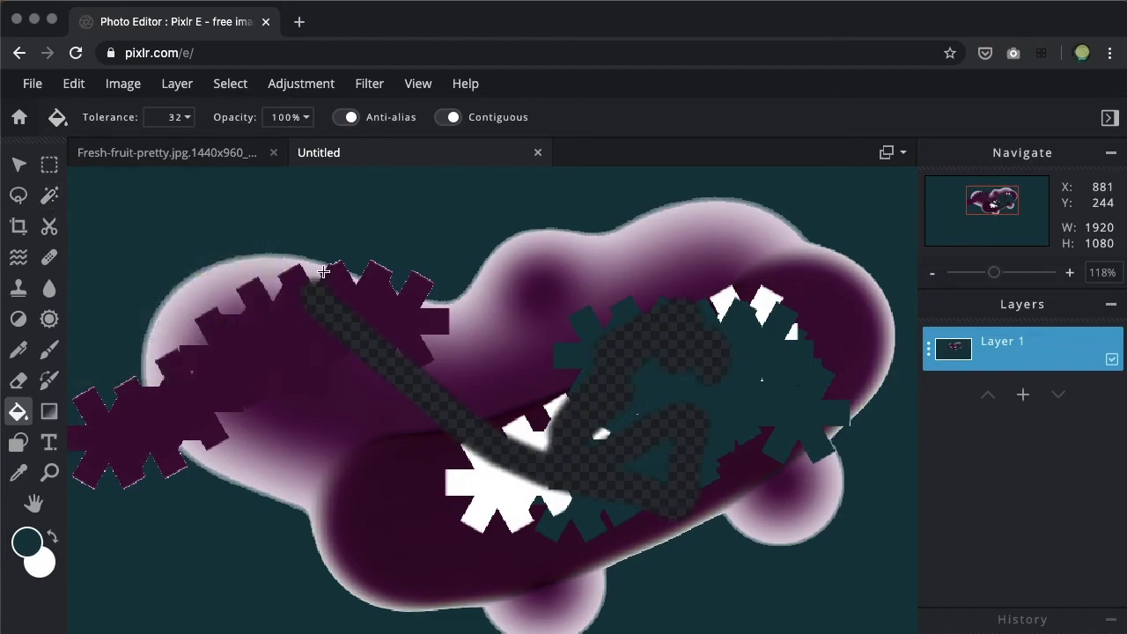
click(490, 485)
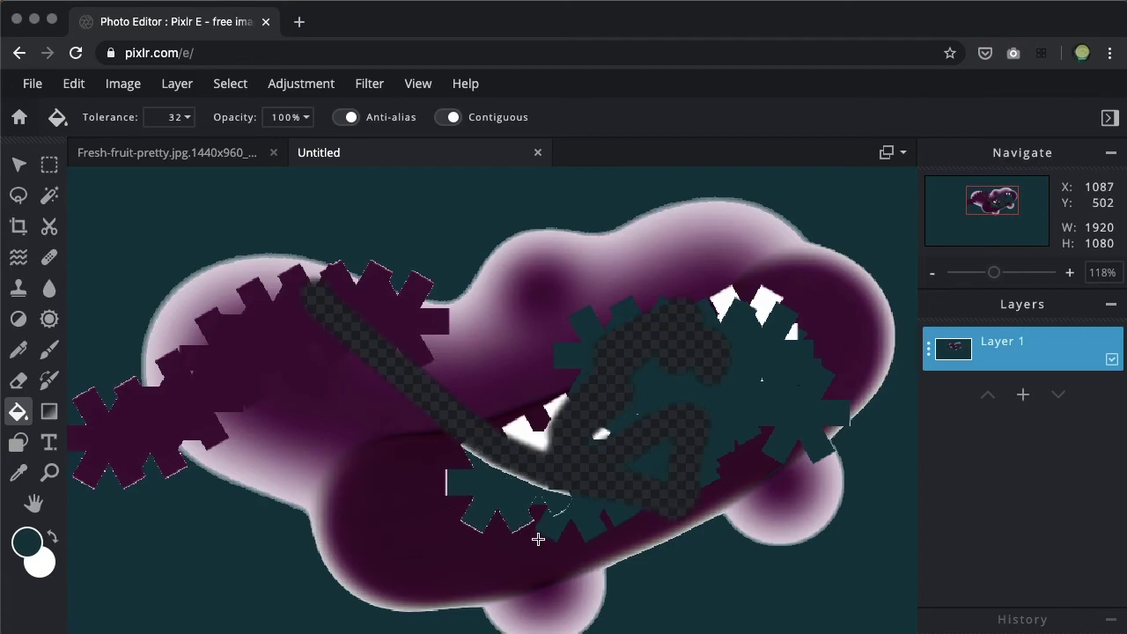
- Set the fill tolerance to 101 and fill the small white patch above the erased line with teal
click(177, 118)
drag(73, 152, 100, 148)
click(518, 424)
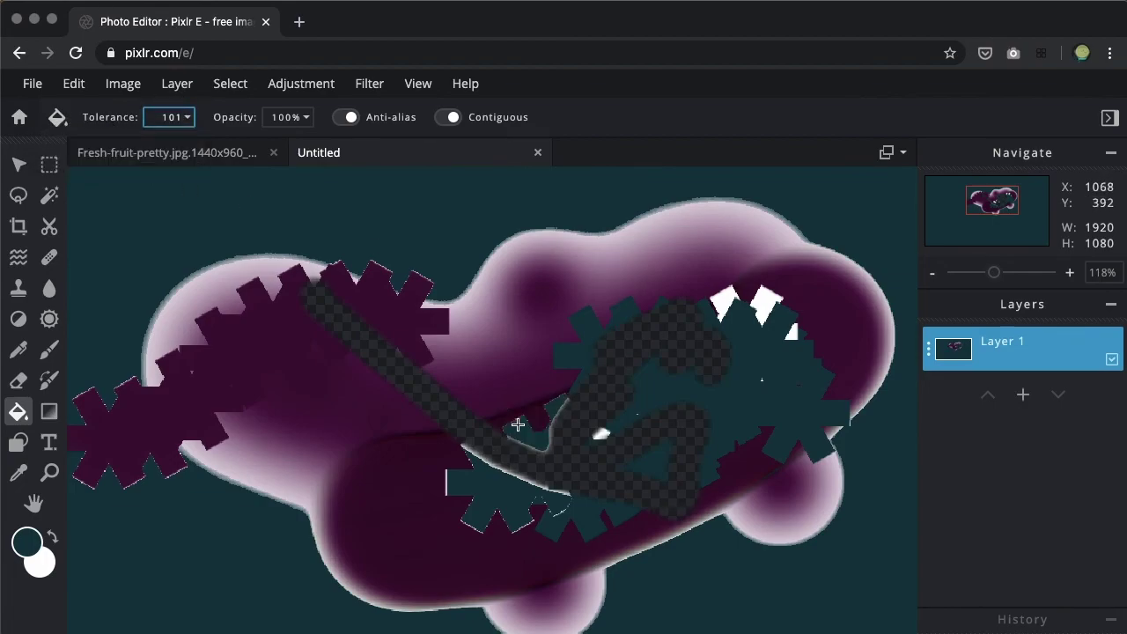